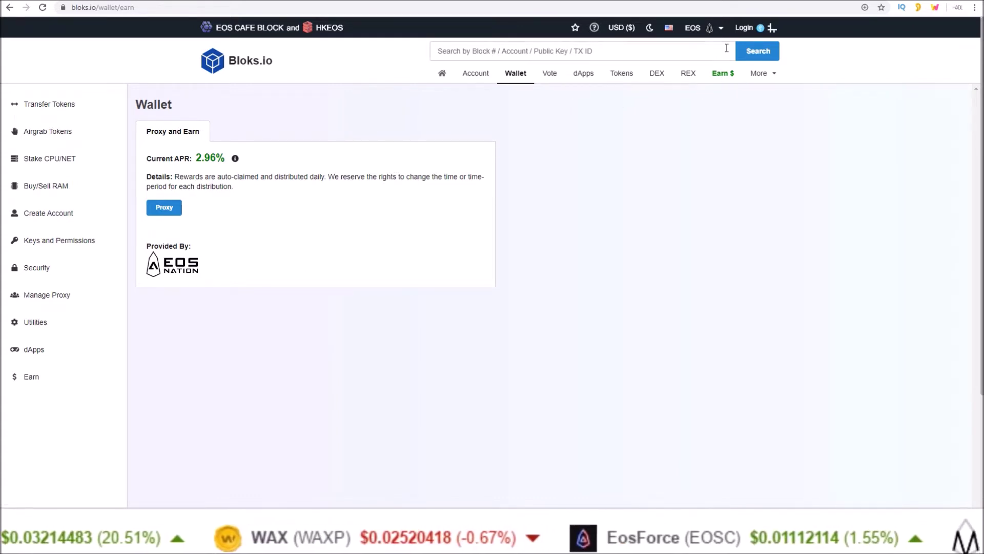
Step: Log in to Bloks.io through Scatter, allowing the site access to the sendeostorob account
{"action": "left_click", "coordinate": [745, 28]}
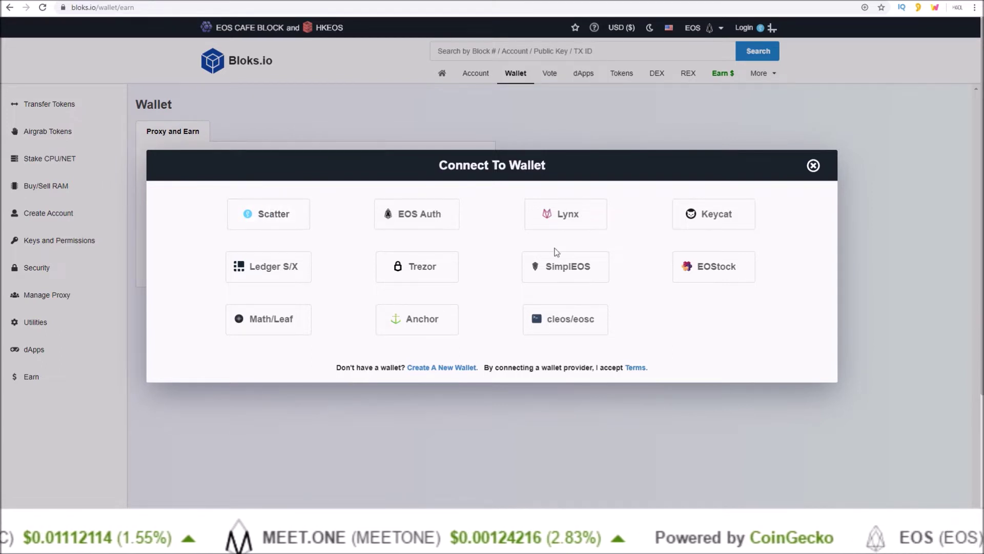
{"action": "left_click", "coordinate": [277, 215]}
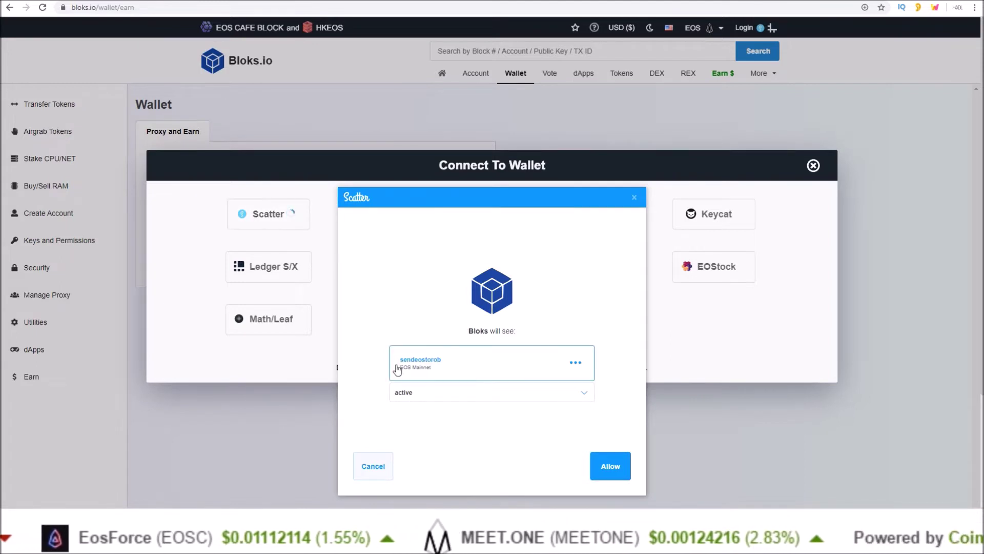
{"action": "left_click", "coordinate": [607, 466]}
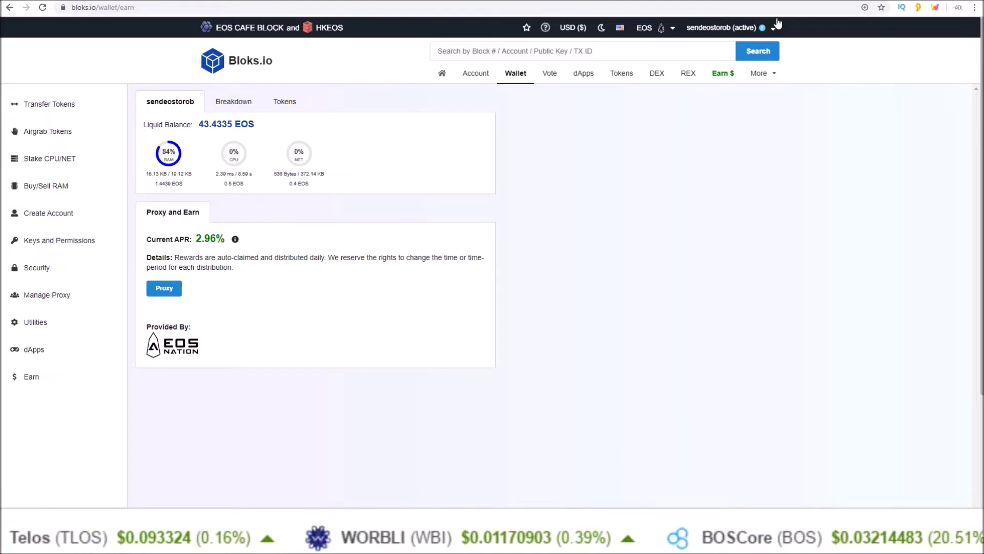
Step: Approve the Scatter voteproducer and signup transaction proxying sendeostorob's vote to proxy4nation
{"action": "left_click", "coordinate": [164, 289]}
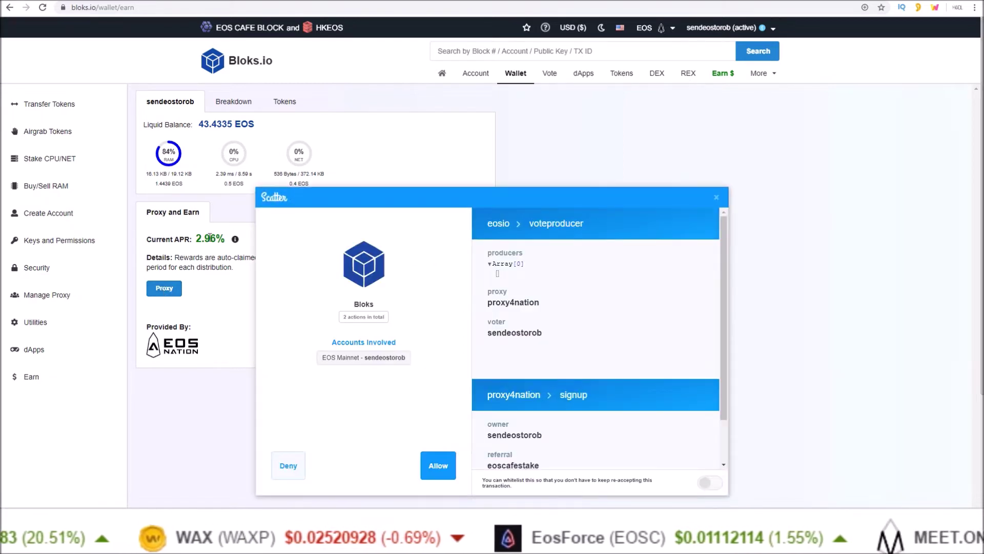
{"action": "left_click_drag", "start_coordinate": [537, 198], "coordinate": [551, 133]}
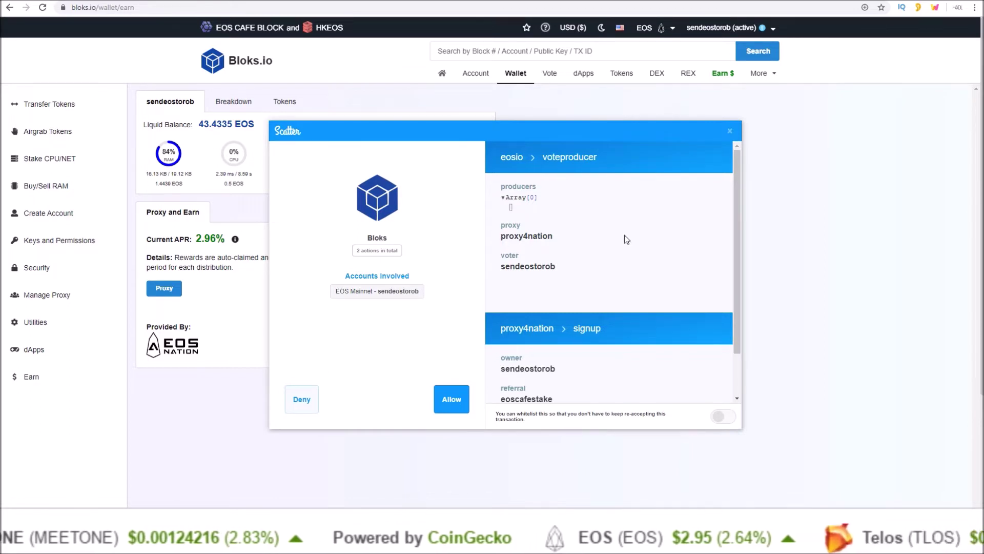
{"action": "left_click_drag", "start_coordinate": [736, 167], "coordinate": [736, 214]}
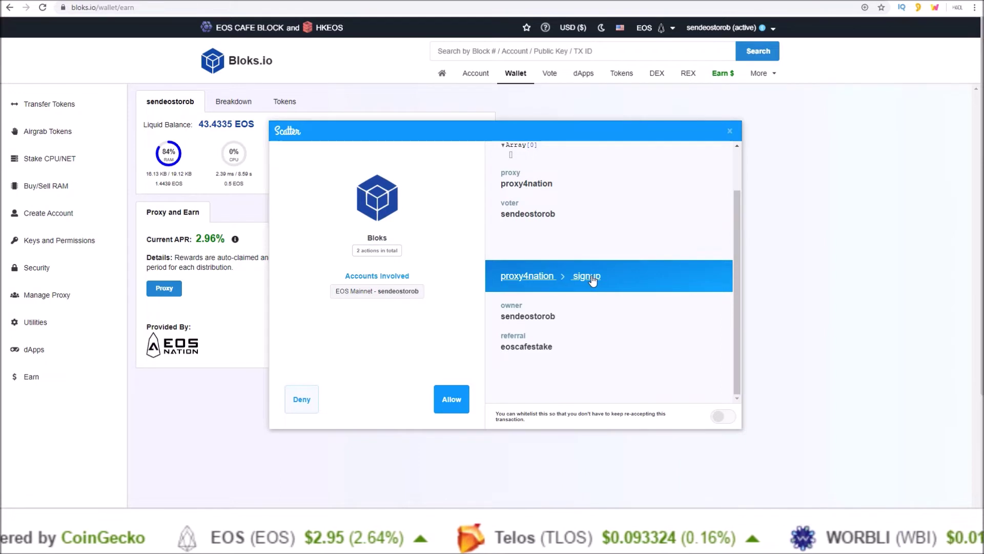
{"action": "scroll", "coordinate": [592, 281], "scroll_direction": "up", "scroll_amount": 2}
{"action": "left_click", "coordinate": [450, 400]}
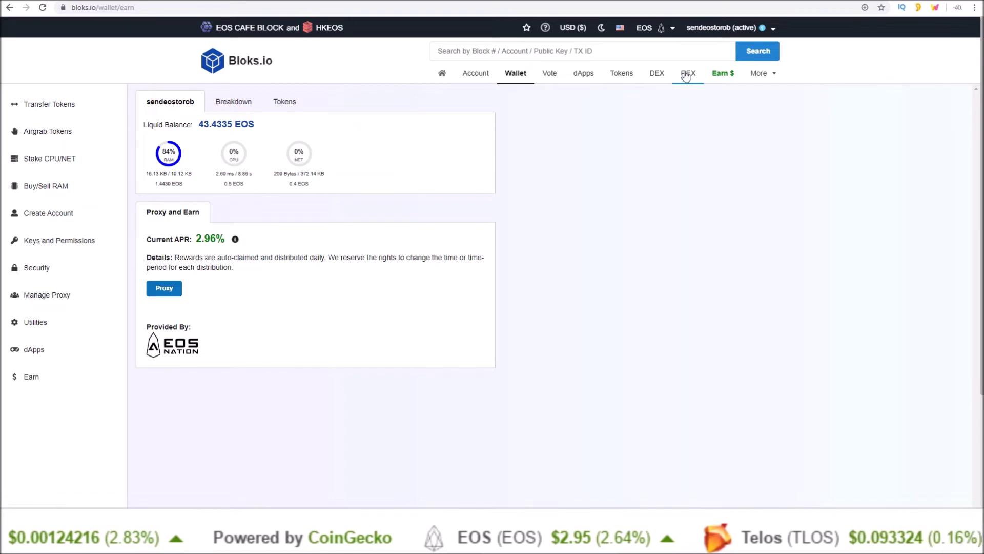
Step: Open the sendeostorob account's own details page from the account menu
{"action": "left_click", "coordinate": [720, 32]}
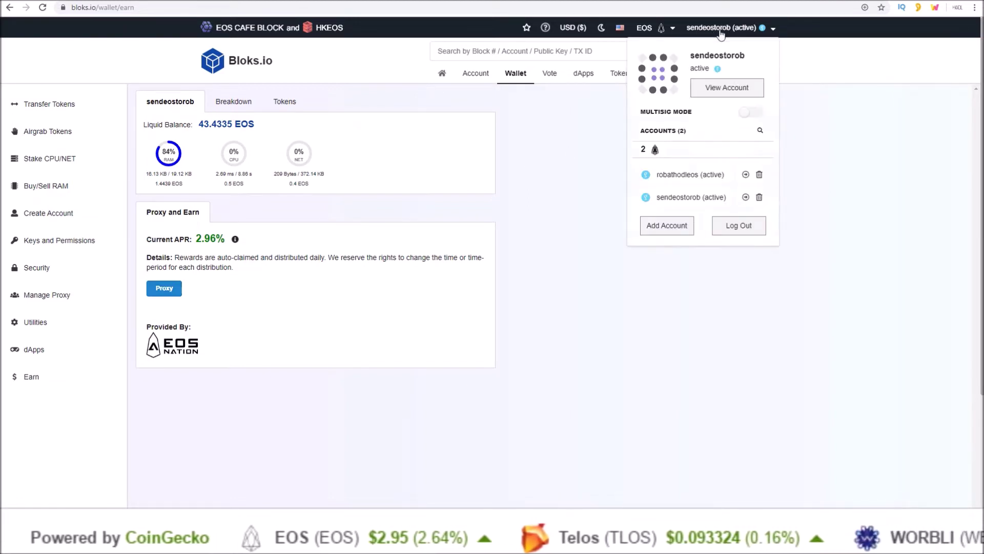
{"action": "left_click", "coordinate": [721, 87]}
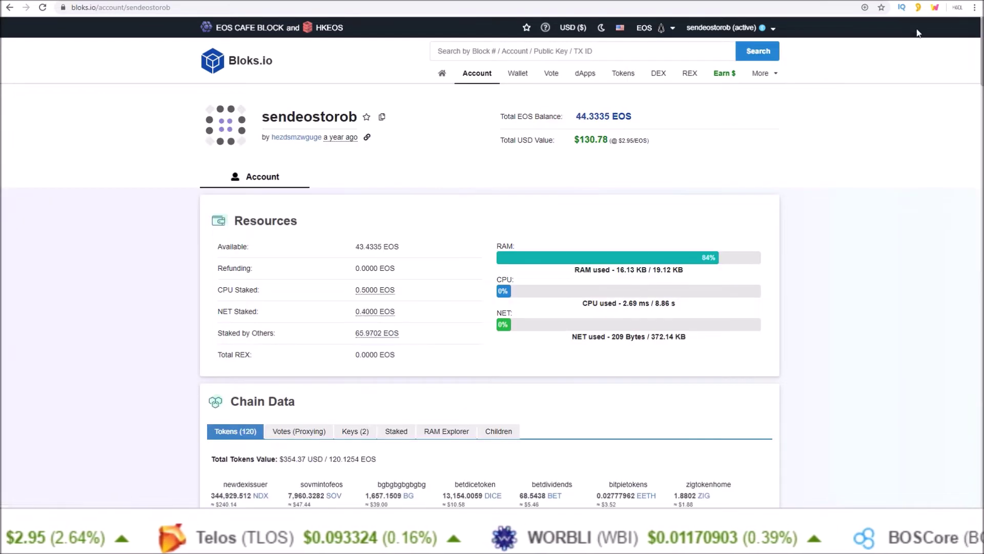
{"action": "scroll", "coordinate": [974, 79], "scroll_direction": "down", "scroll_amount": 3}
{"action": "scroll", "coordinate": [974, 92], "scroll_direction": "down", "scroll_amount": 4}
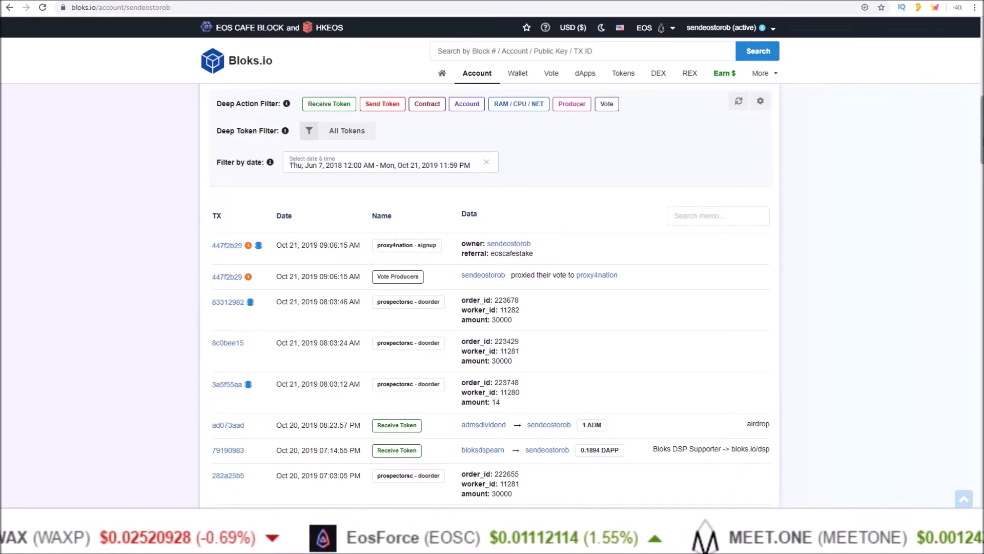
{"action": "scroll", "coordinate": [981, 138], "scroll_direction": "up", "scroll_amount": 1}
{"action": "scroll", "coordinate": [981, 137], "scroll_direction": "up", "scroll_amount": 5}
{"action": "scroll", "coordinate": [981, 138], "scroll_direction": "up", "scroll_amount": 1}
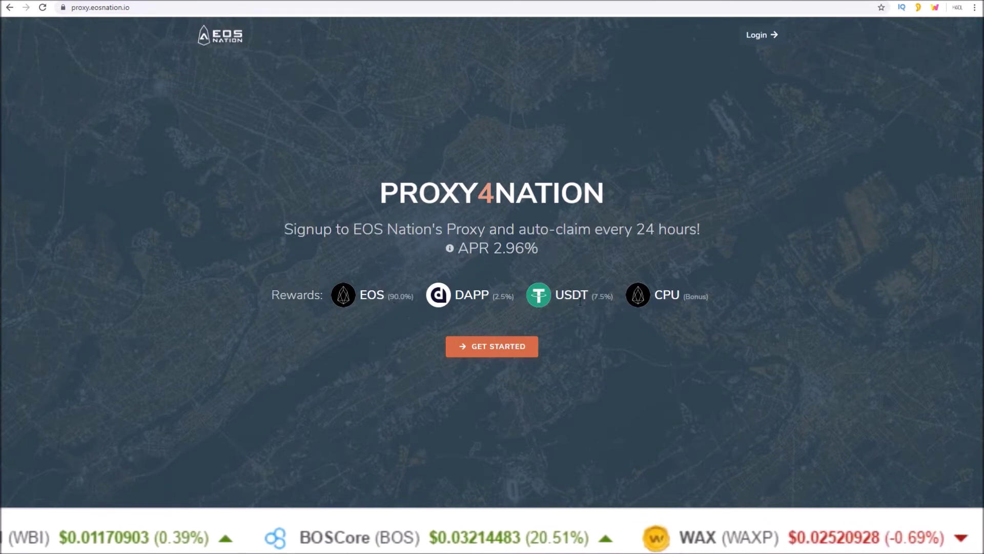
Step: Load the proxy4nation link on Bloks.io and copy the proxy4nation account name
{"action": "left_click", "coordinate": [214, 4]}
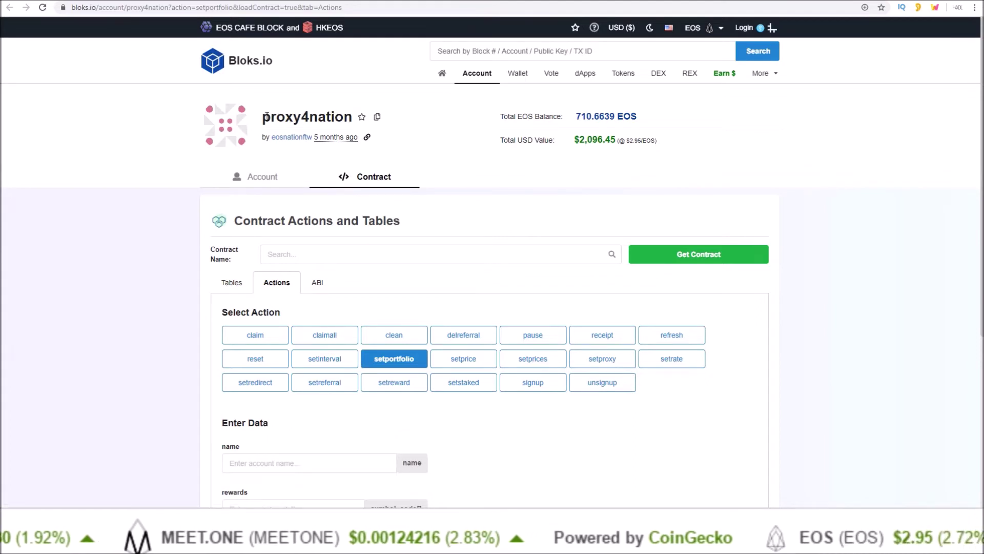
{"action": "left_click_drag", "start_coordinate": [263, 116], "coordinate": [354, 117]}
{"action": "right_click", "coordinate": [344, 115]}
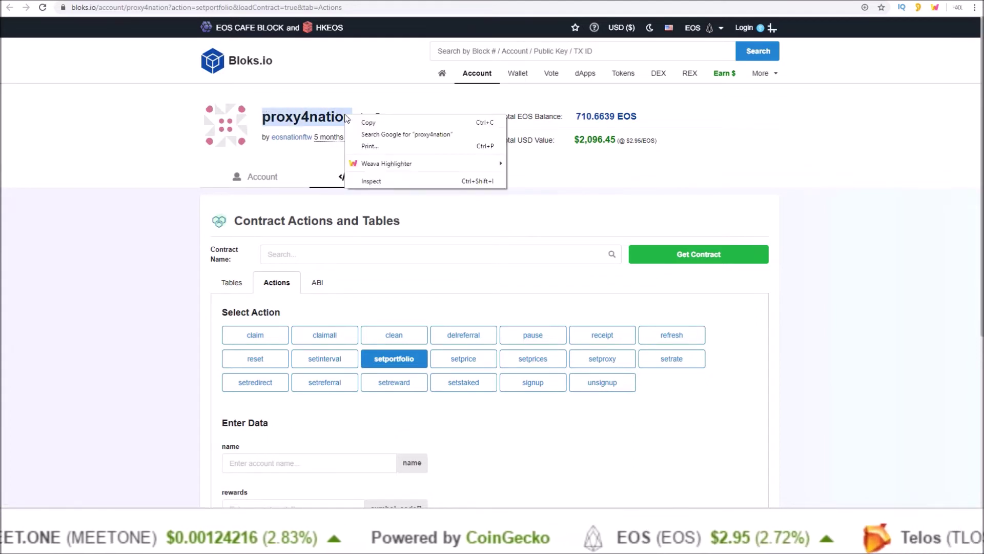
{"action": "left_click", "coordinate": [369, 124]}
Step: Search for proxy4nation and open its contract actions with setportfolio selected
{"action": "left_click", "coordinate": [477, 49]}
{"action": "right_click", "coordinate": [476, 50]}
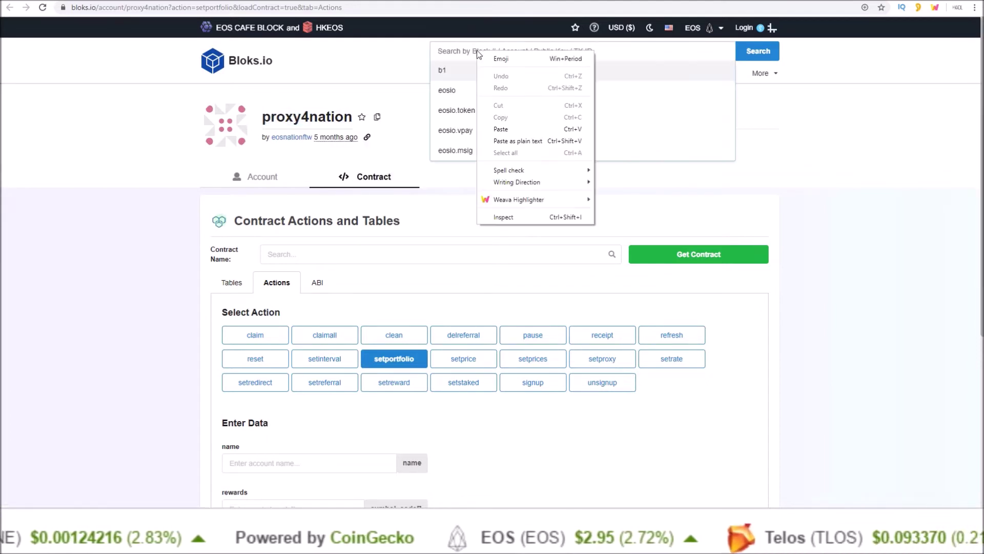
{"action": "left_click", "coordinate": [500, 132]}
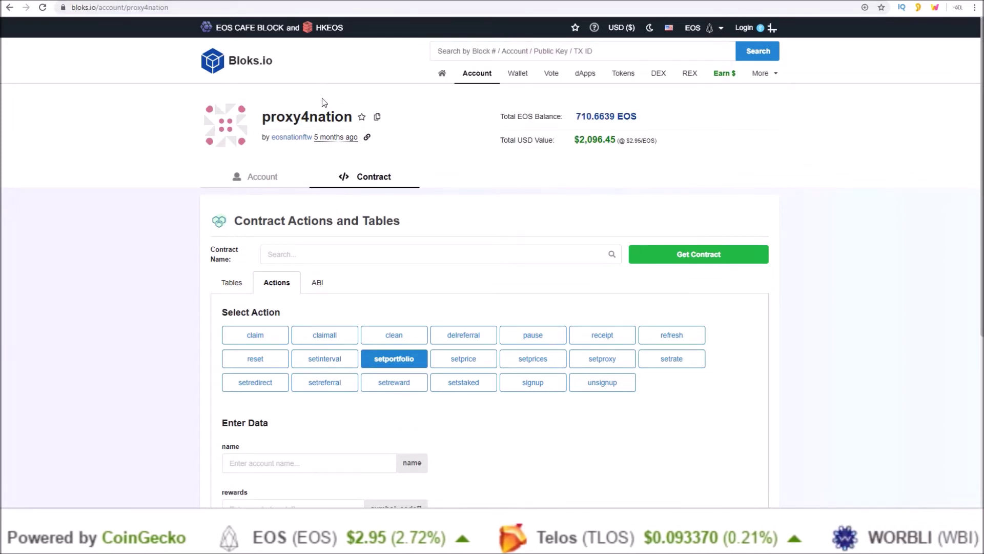
{"action": "left_click", "coordinate": [269, 175]}
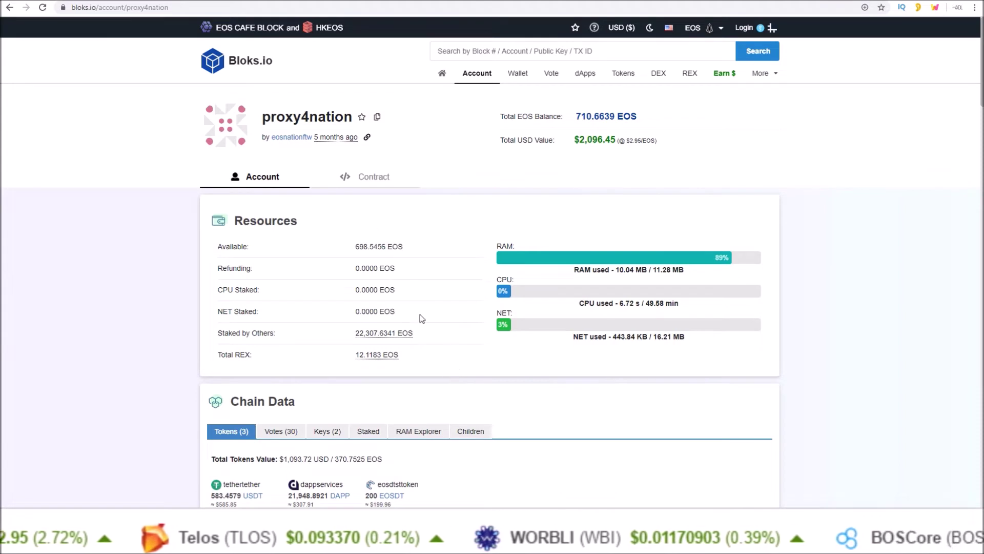
{"action": "left_click", "coordinate": [362, 184]}
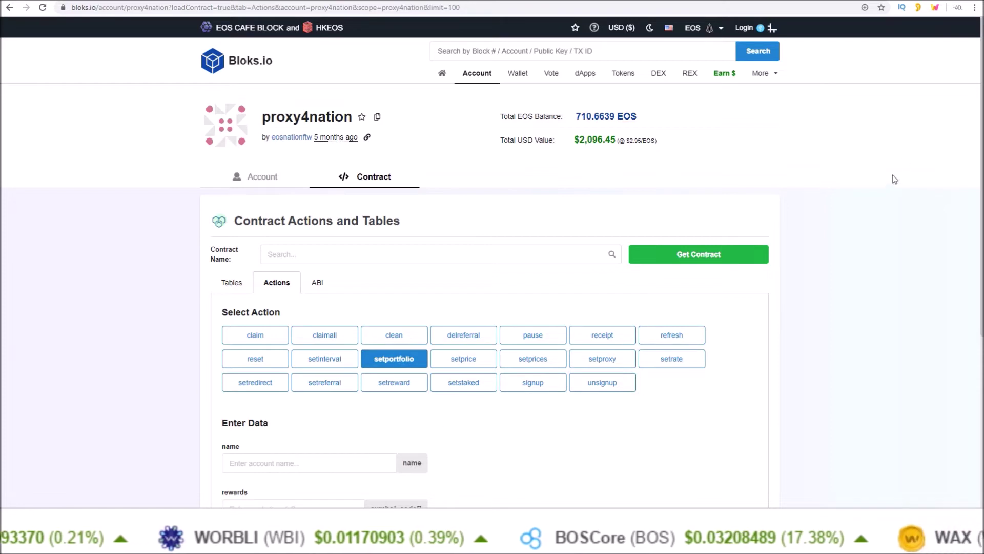
{"action": "left_click_drag", "start_coordinate": [982, 63], "coordinate": [975, 114]}
{"action": "scroll", "coordinate": [953, 117], "scroll_direction": "down", "scroll_amount": 2}
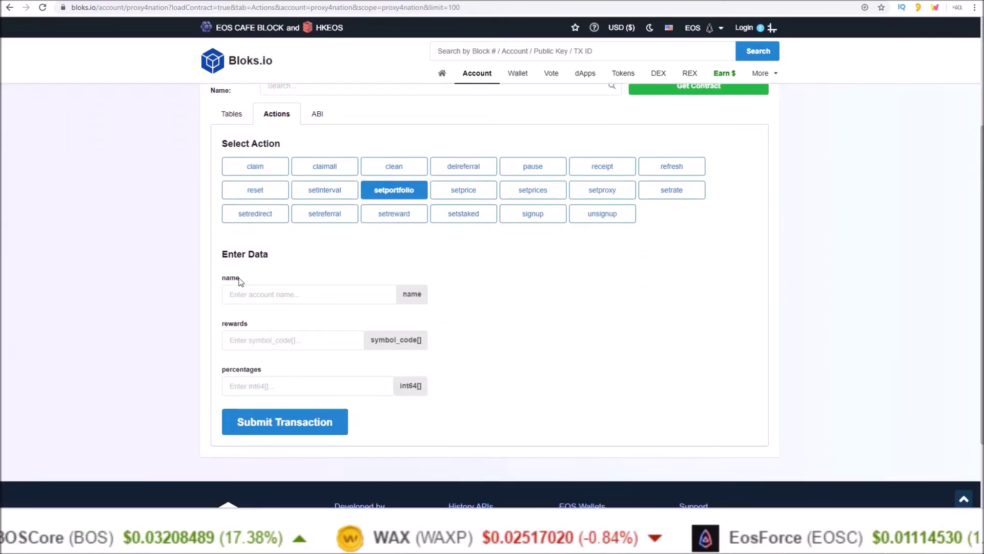
Step: Log back in with Scatter and start entering sendeostorob in the setportfolio name field
{"action": "left_click_drag", "start_coordinate": [222, 254], "coordinate": [381, 381]}
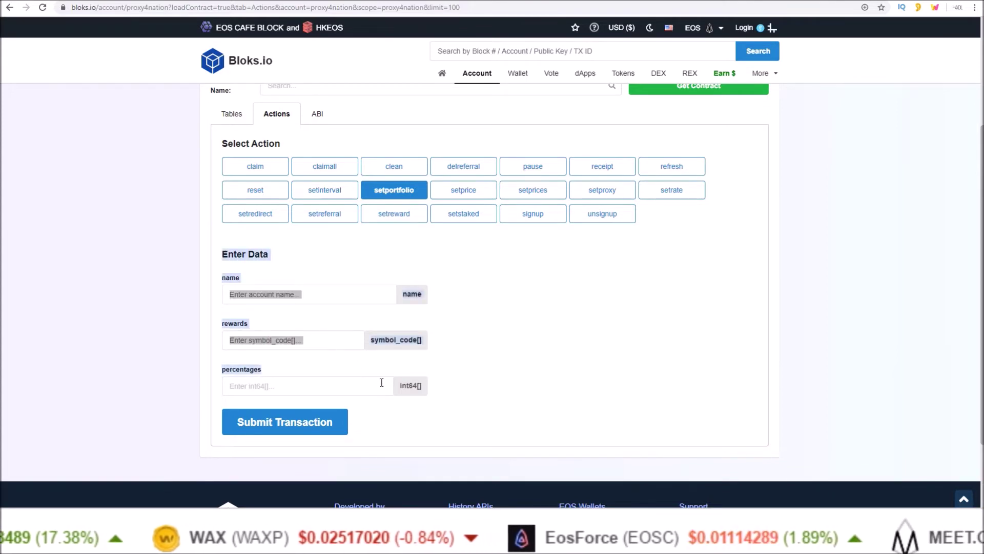
{"action": "left_click", "coordinate": [504, 312]}
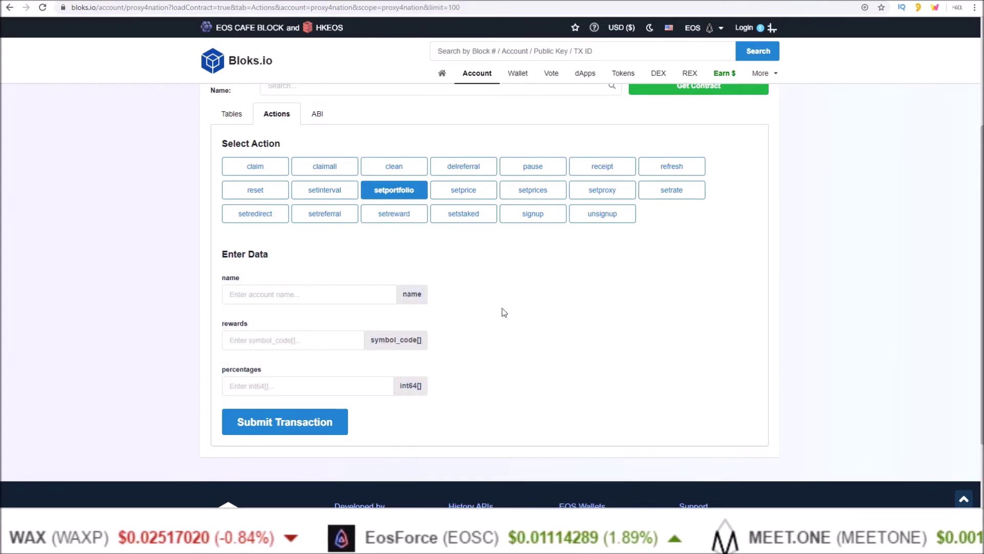
{"action": "left_click", "coordinate": [744, 28]}
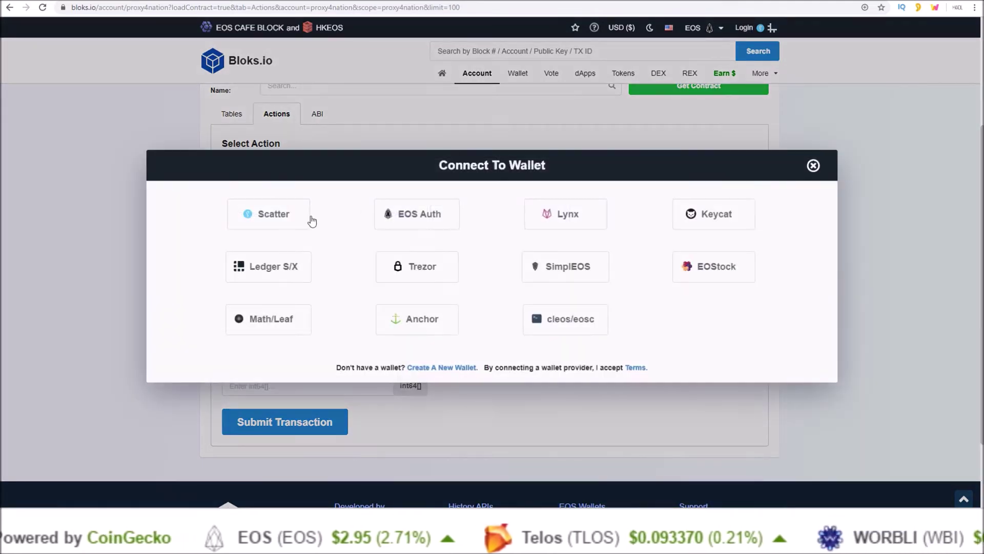
{"action": "left_click", "coordinate": [280, 218]}
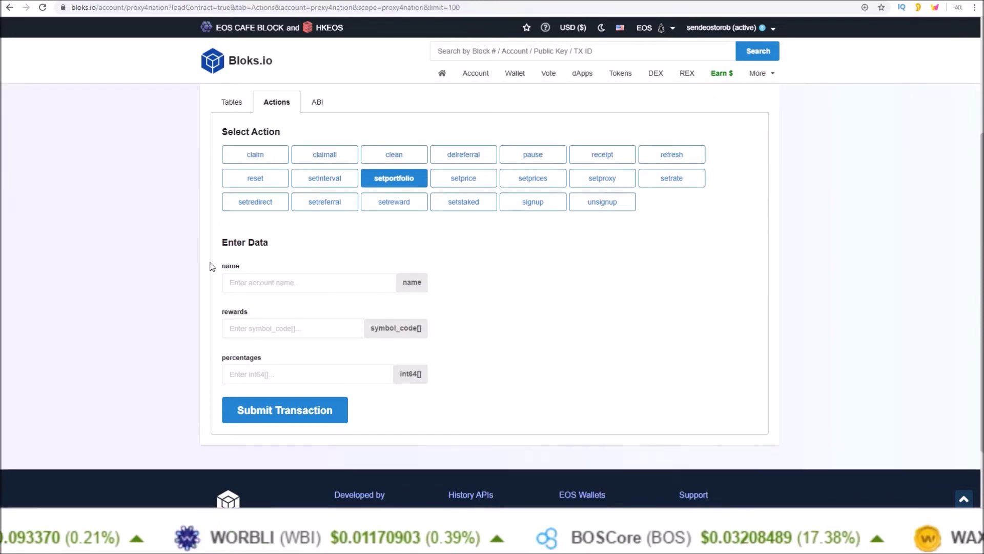
{"action": "left_click", "coordinate": [277, 284]}
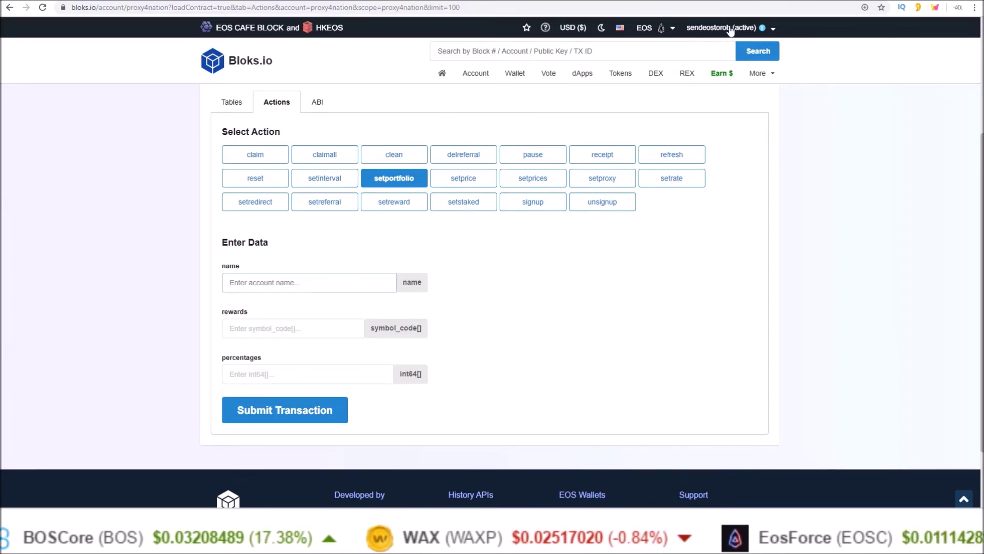
{"action": "type", "text": "sen"}
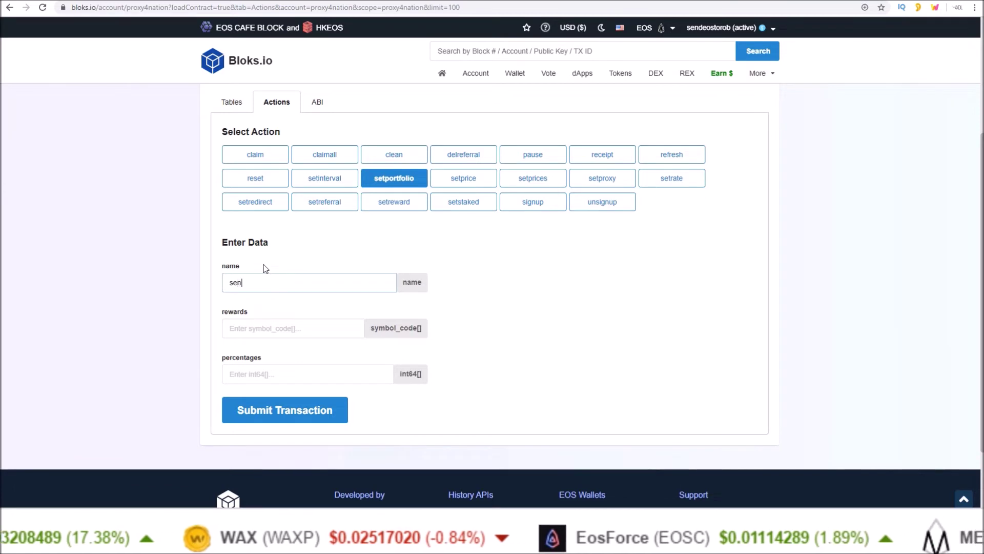
{"action": "type", "text": "deostorob"}
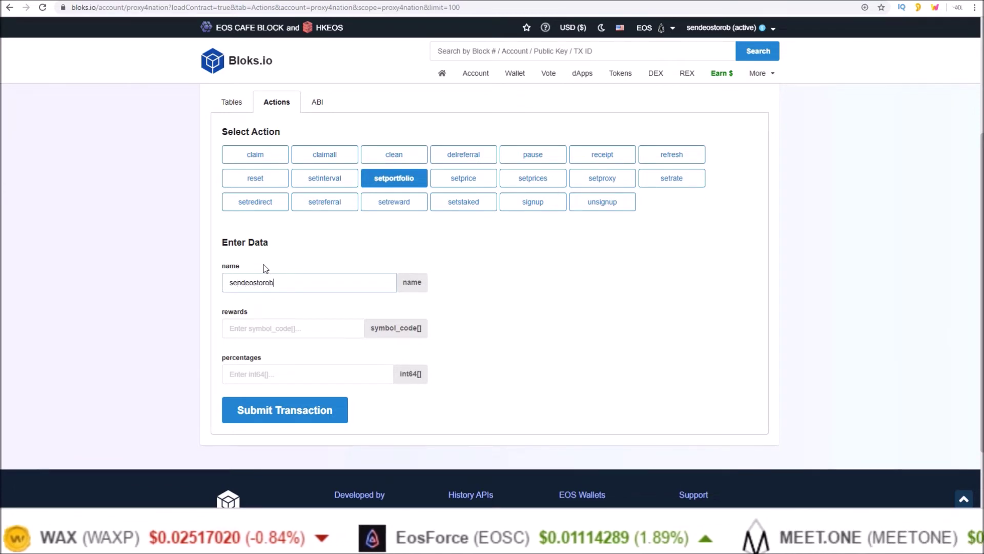
Step: Enter rewards ["DAPP","EOS","USDT"] and percentages [10000], correcting the token entries
{"action": "left_click", "coordinate": [293, 327]}
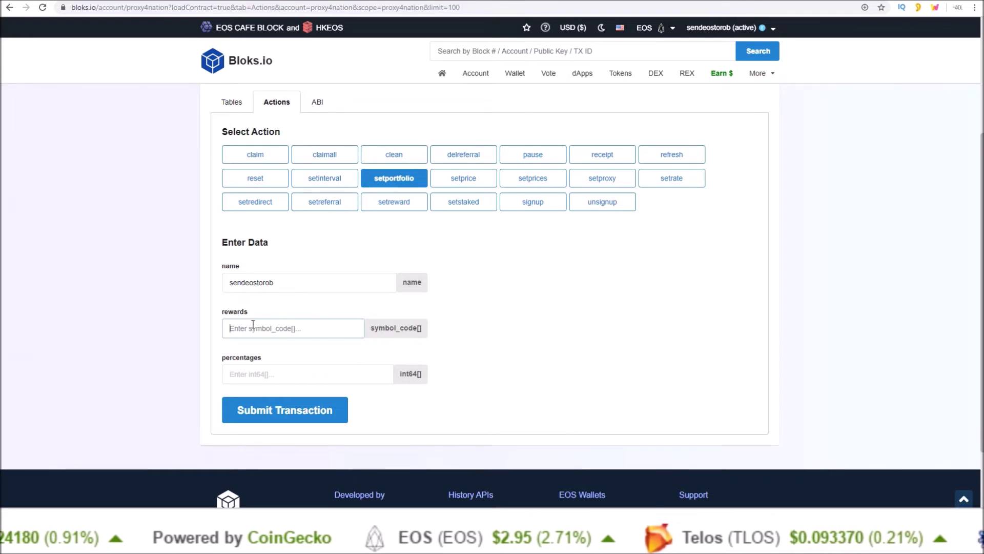
{"action": "type", "text": "["}
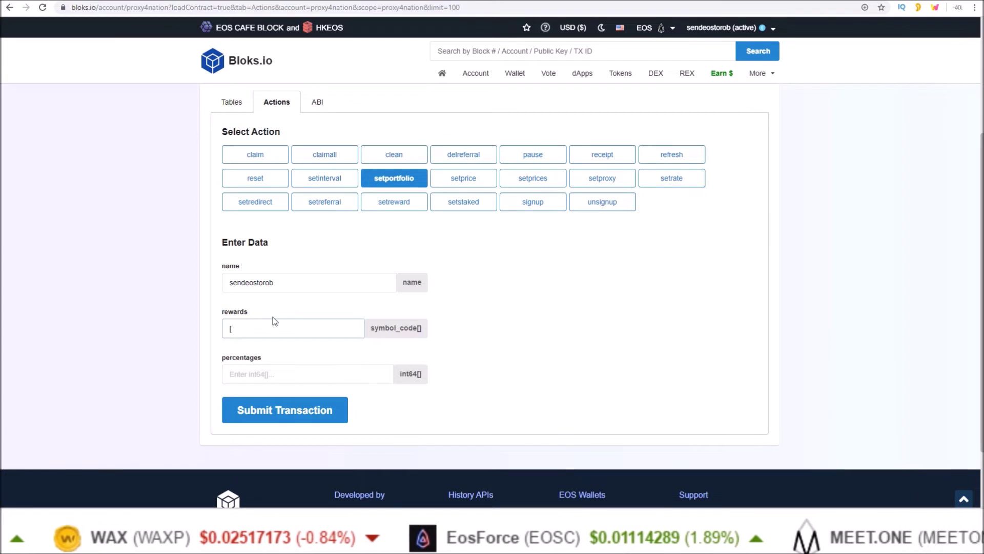
{"action": "type", "text": "\""}
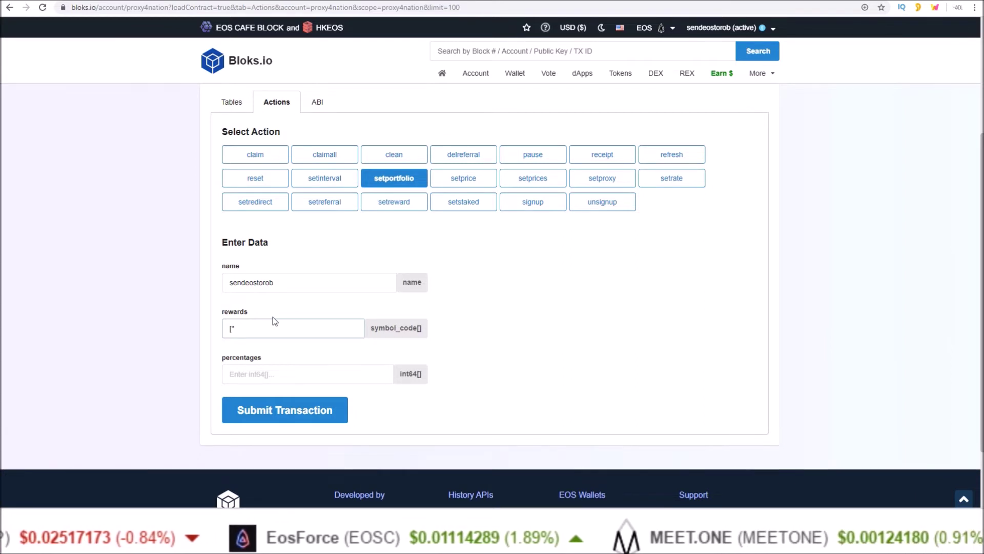
{"action": "type", "text": "DAPP"}
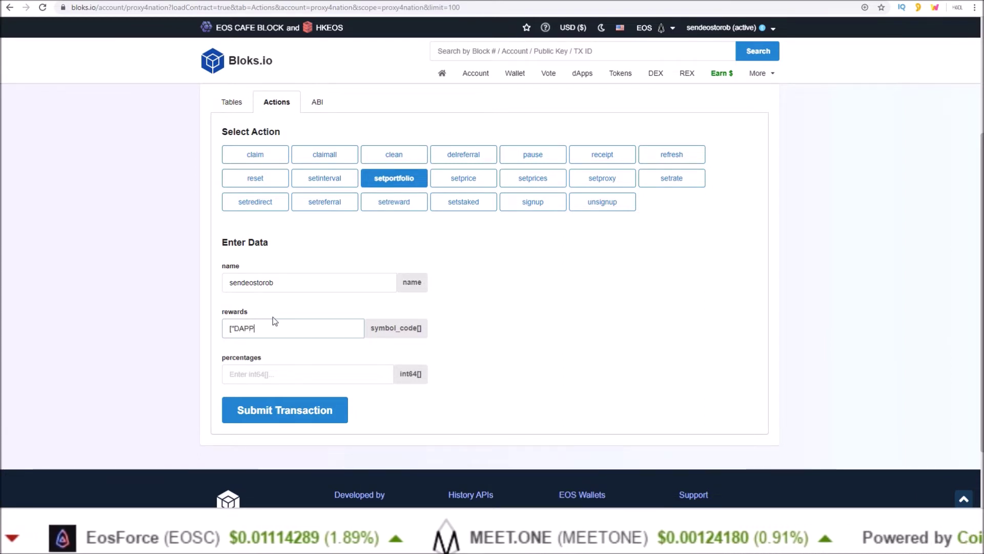
{"action": "type", "text": "\""}
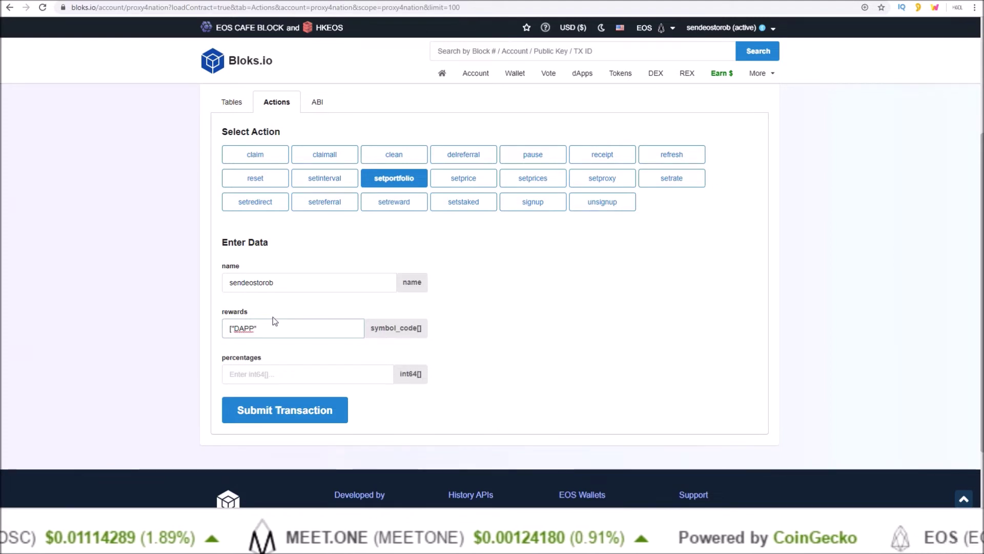
{"action": "type", "text": "]"}
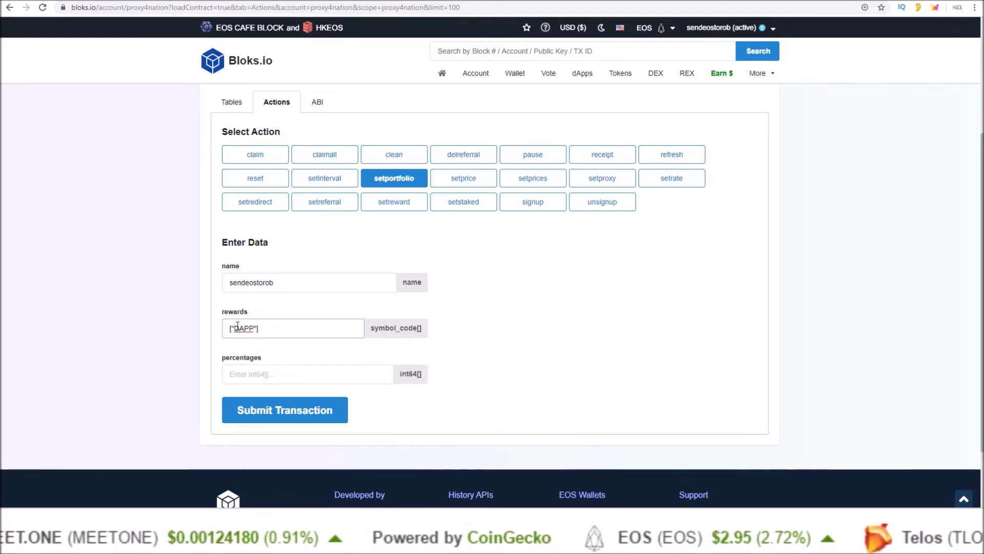
{"action": "left_click", "coordinate": [237, 375]}
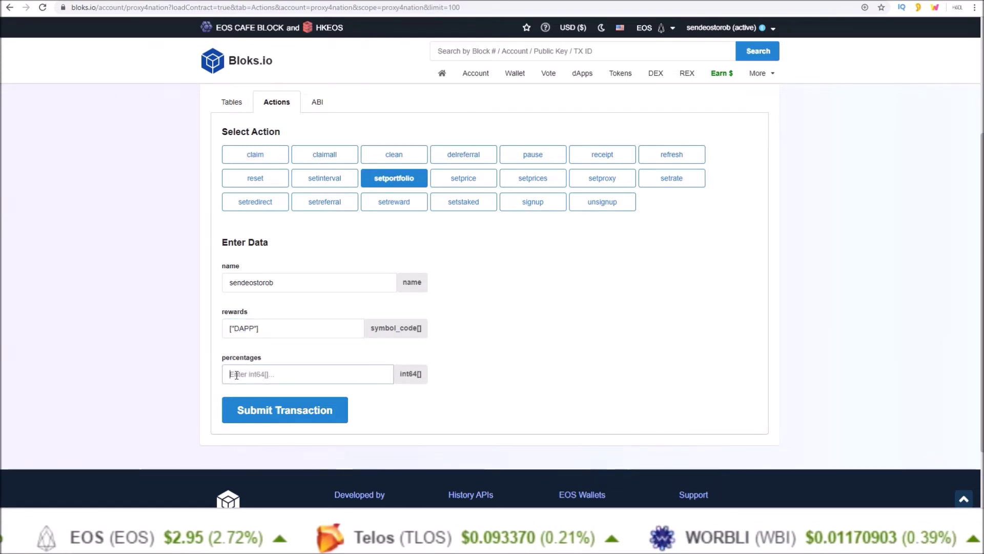
{"action": "type", "text": "[]"}
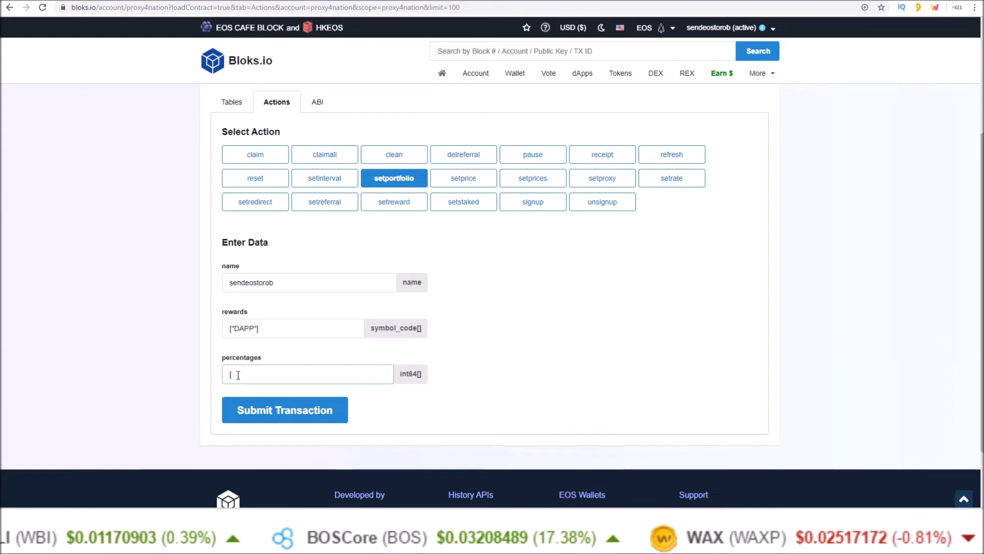
{"action": "type", "text": "00"}
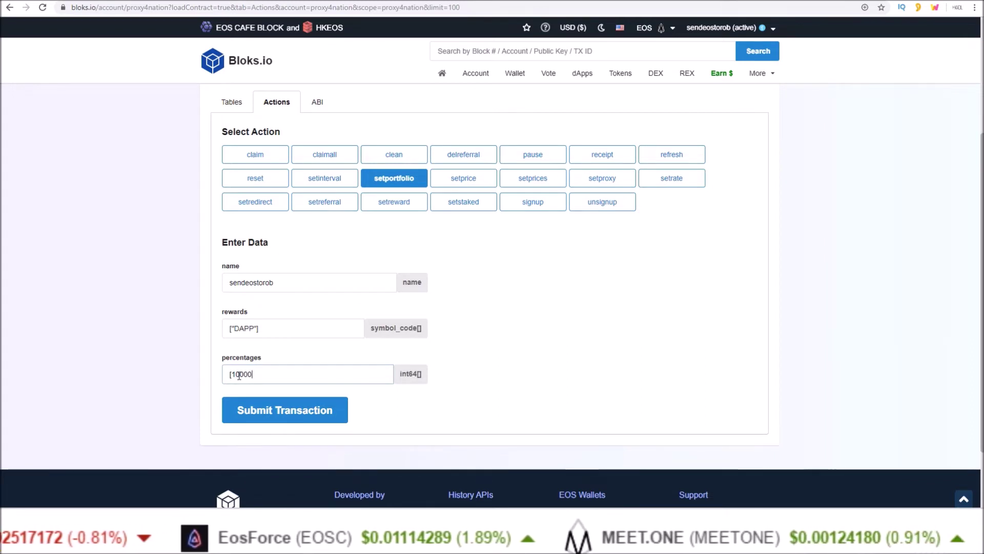
{"action": "type", "text": "00]"}
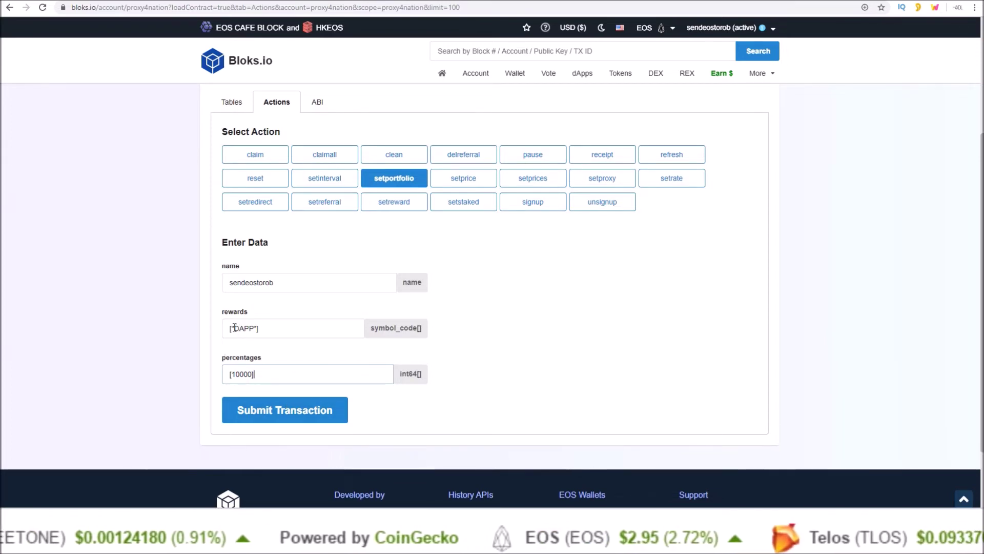
{"action": "left_click_drag", "start_coordinate": [233, 328], "coordinate": [259, 328]}
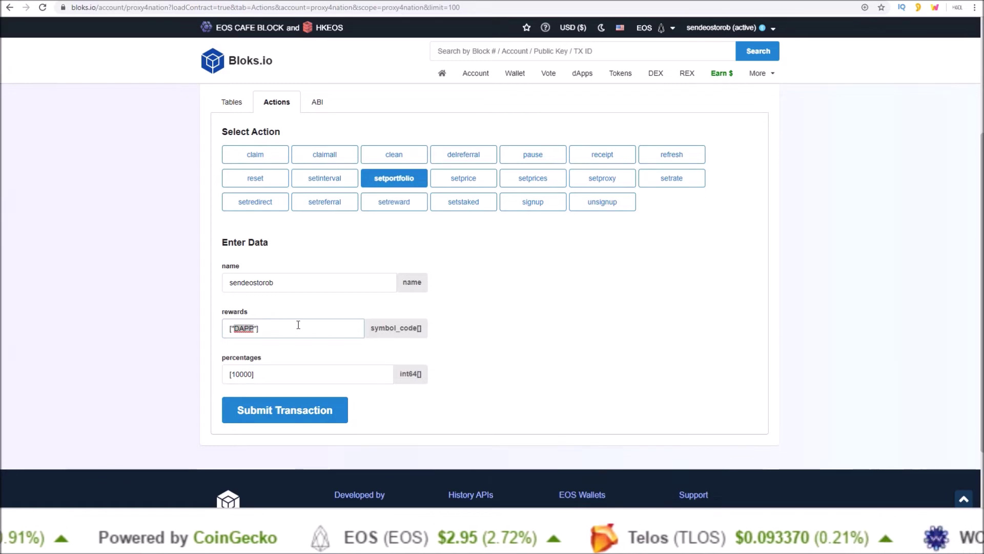
{"action": "type", "text": "EOS"}
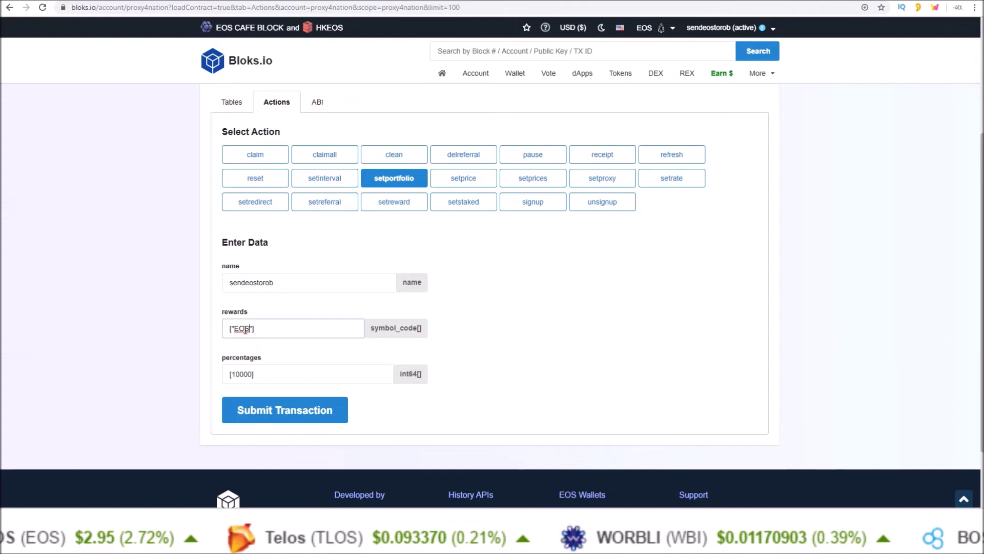
{"action": "key", "text": "BackSpace"}
{"action": "key", "text": "BackSpace"}
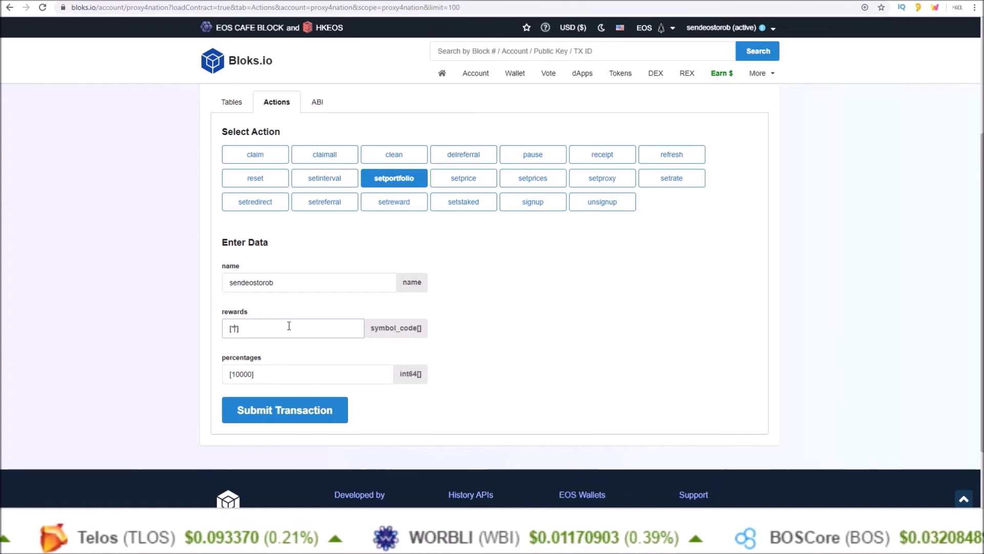
{"action": "type", "text": "USDT"}
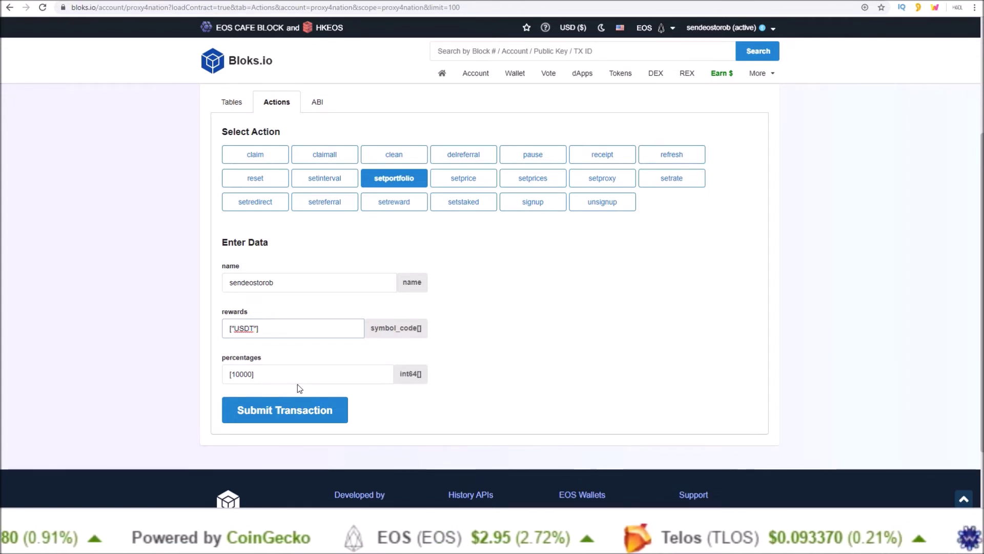
{"action": "key", "text": "BackSpace"}
{"action": "key", "text": "BackSpace"}
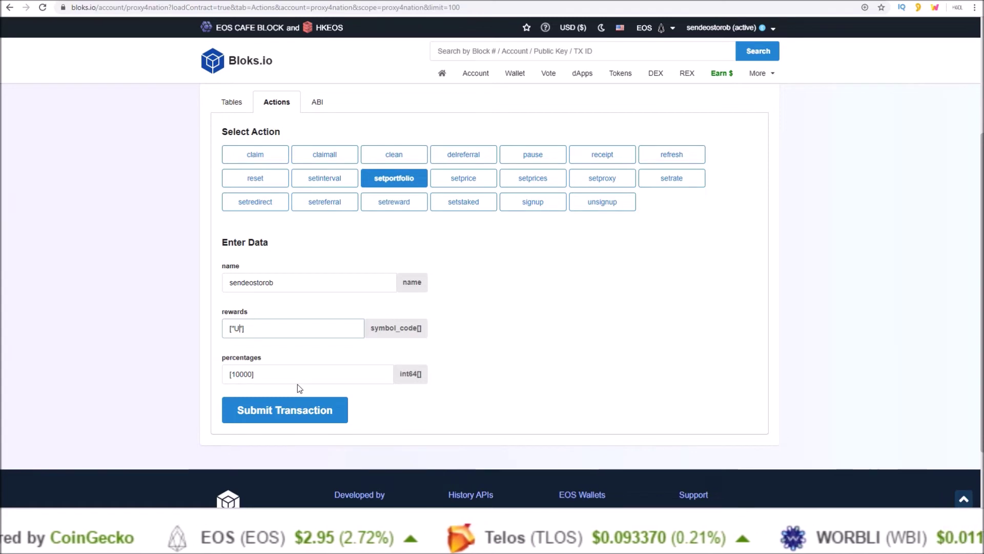
{"action": "key", "text": "BackSpace"}
{"action": "key", "text": "BackSpace"}
{"action": "type", "text": "DA"}
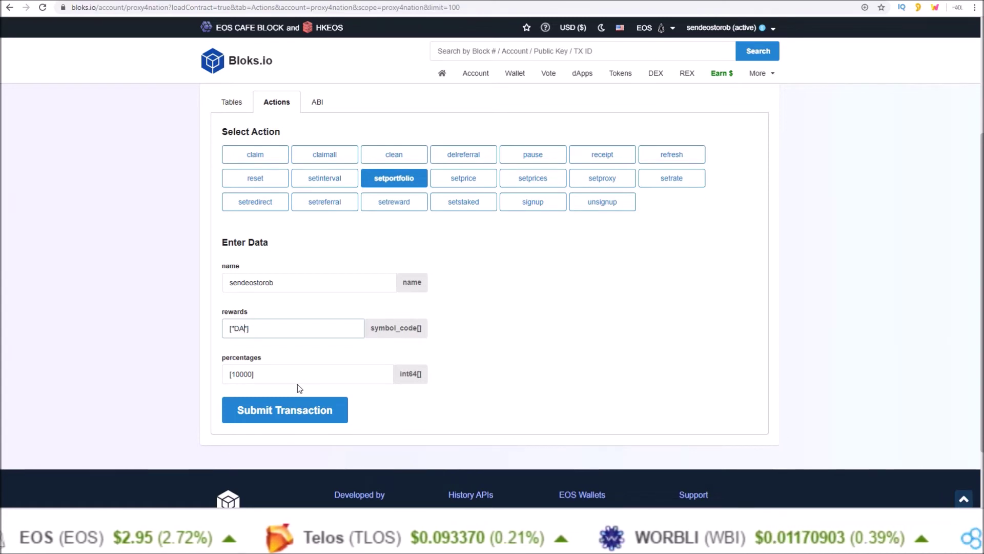
{"action": "type", "text": "PP"}
{"action": "left_click", "coordinate": [356, 324]}
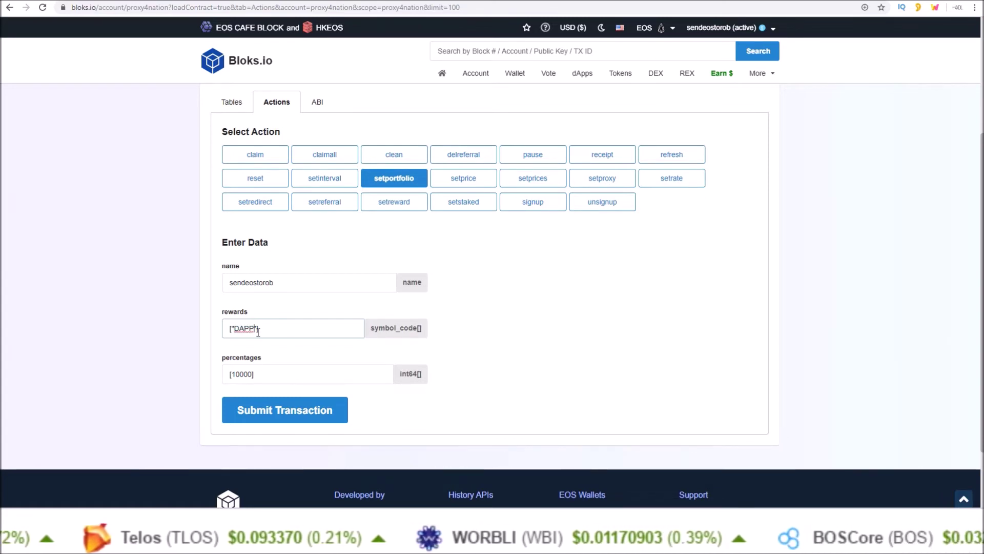
{"action": "type", "text": ","}
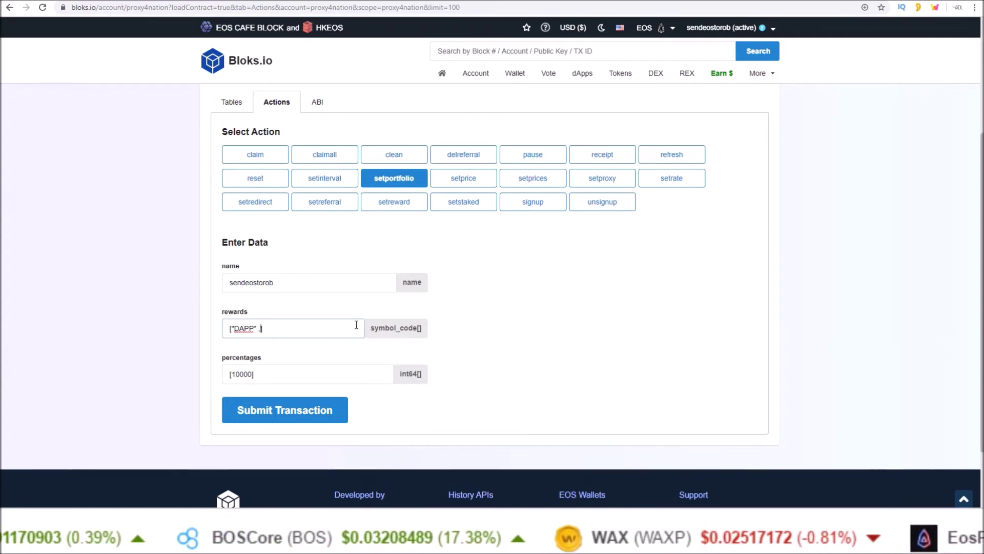
{"action": "type", "text": "\"EO"}
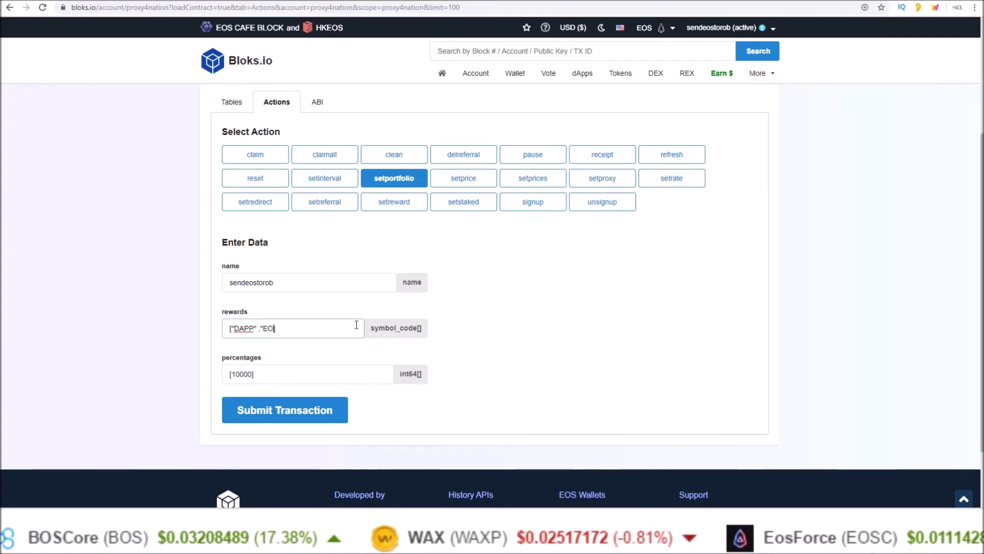
{"action": "type", "text": "S\""}
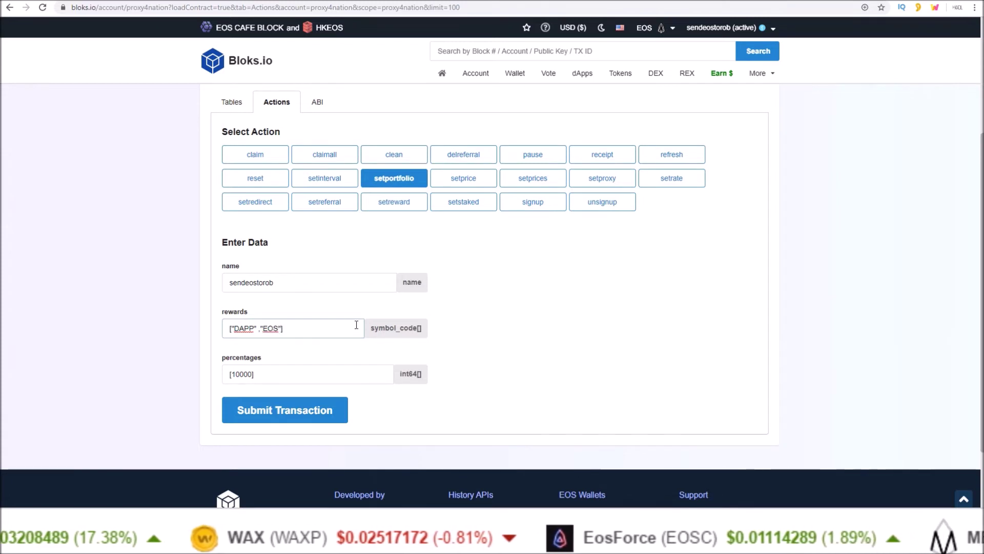
{"action": "type", "text": " , "}
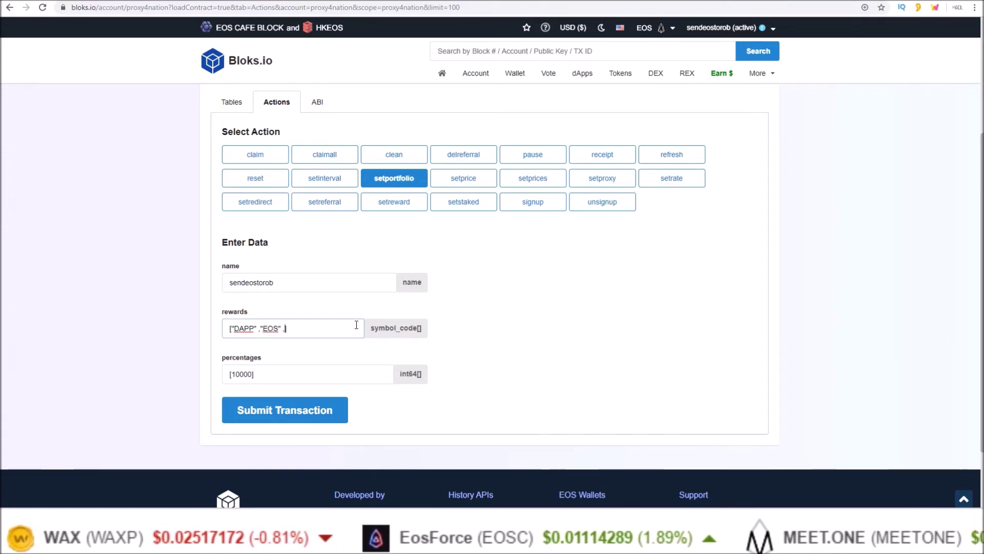
{"action": "type", "text": "\""}
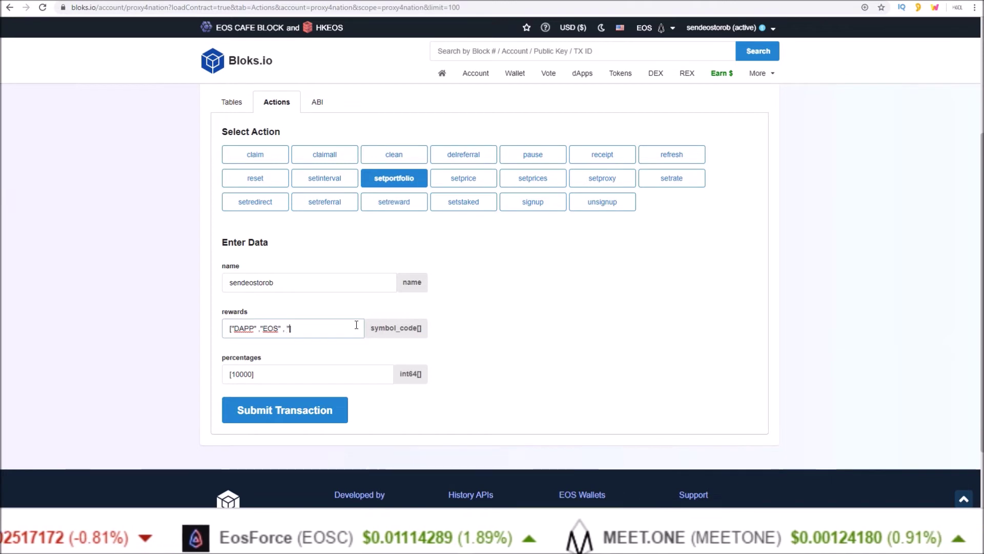
{"action": "type", "text": "USDT"}
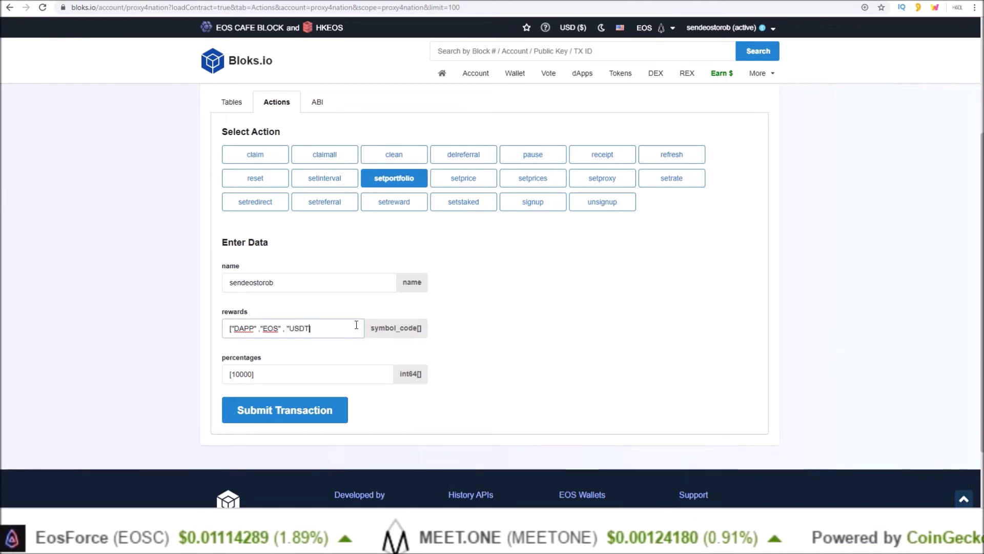
{"action": "type", "text": "\""}
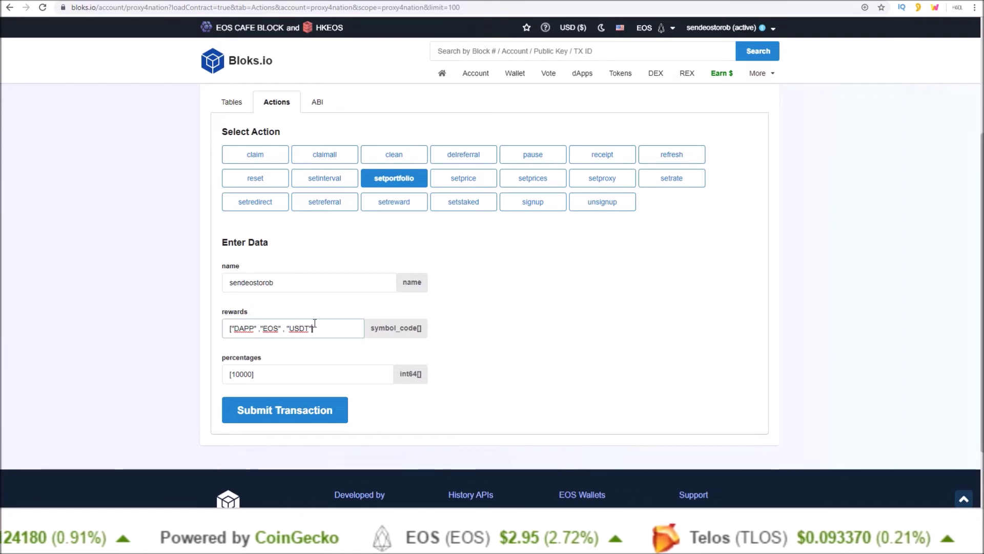
Step: Replace the old percentages value with three values for DAPP, EOS and USDT
{"action": "left_click", "coordinate": [239, 374]}
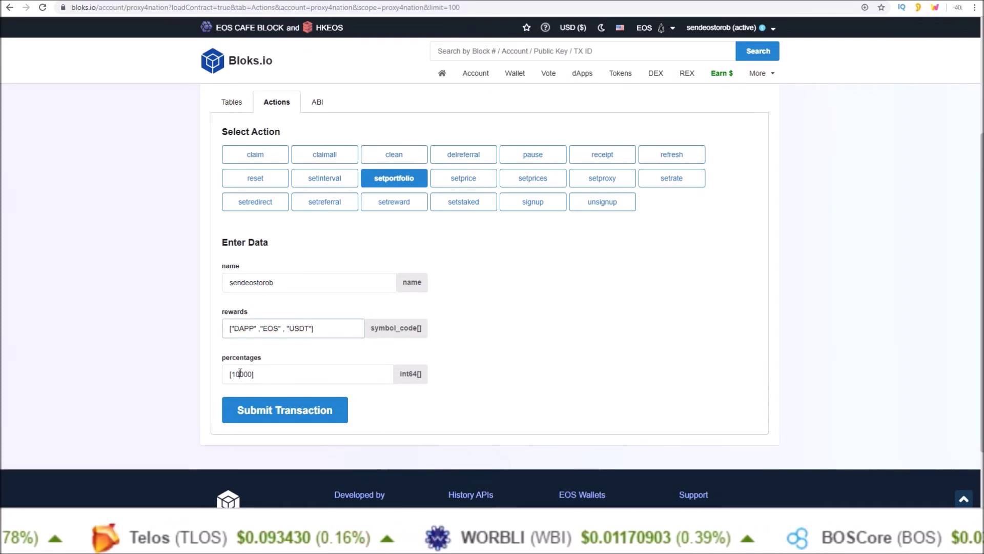
{"action": "key", "text": "BackSpace"}
{"action": "key", "text": "BackSpace"}
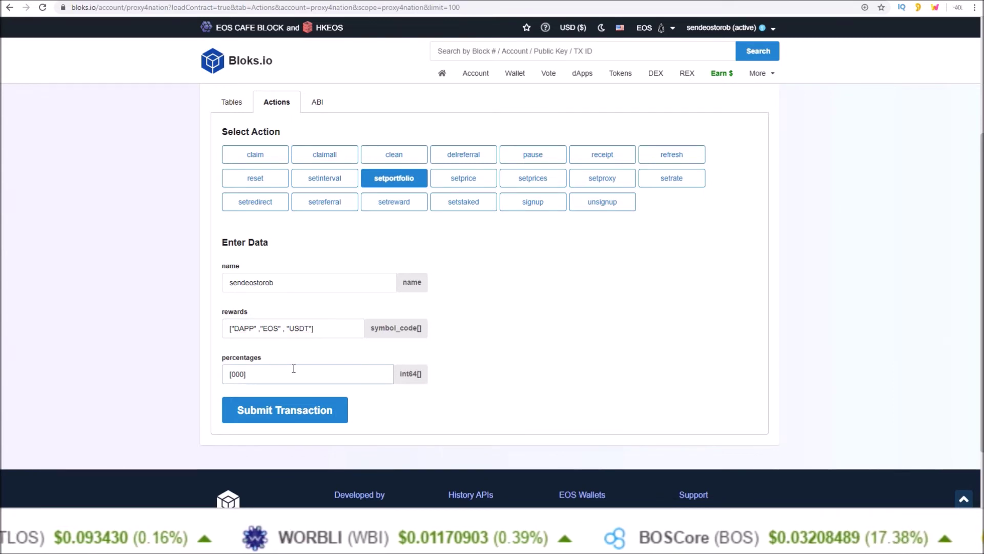
{"action": "type", "text": "5000"}
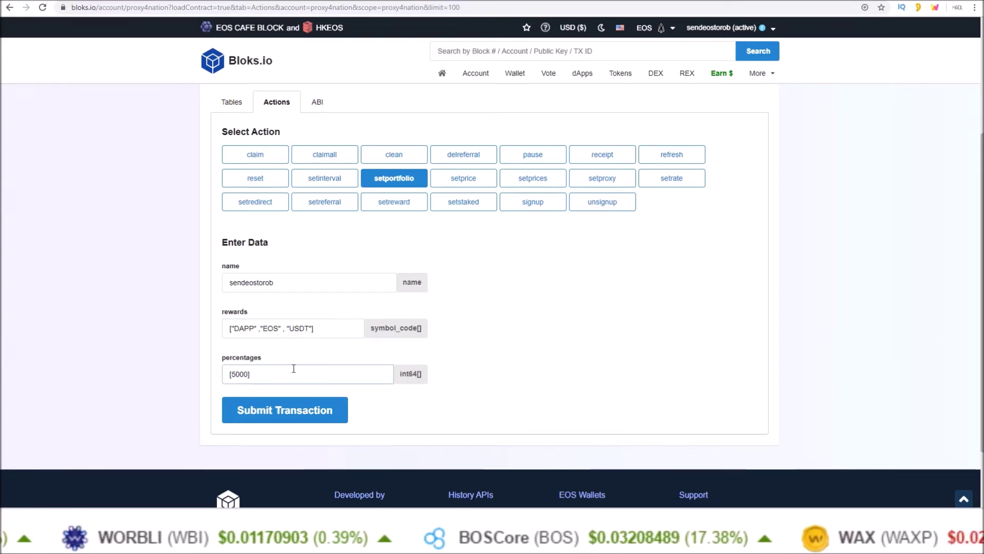
{"action": "type", "text": ","}
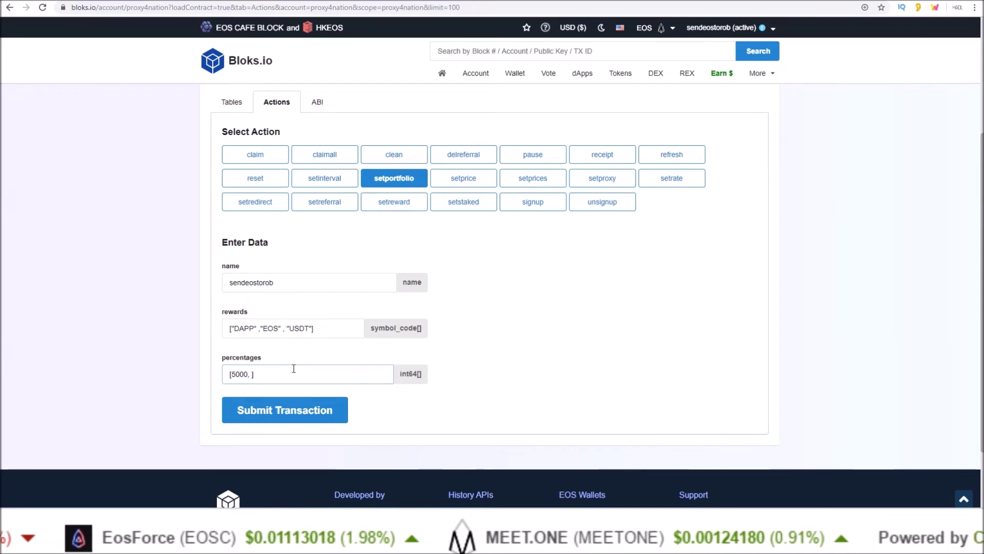
{"action": "type", "text": "2500"}
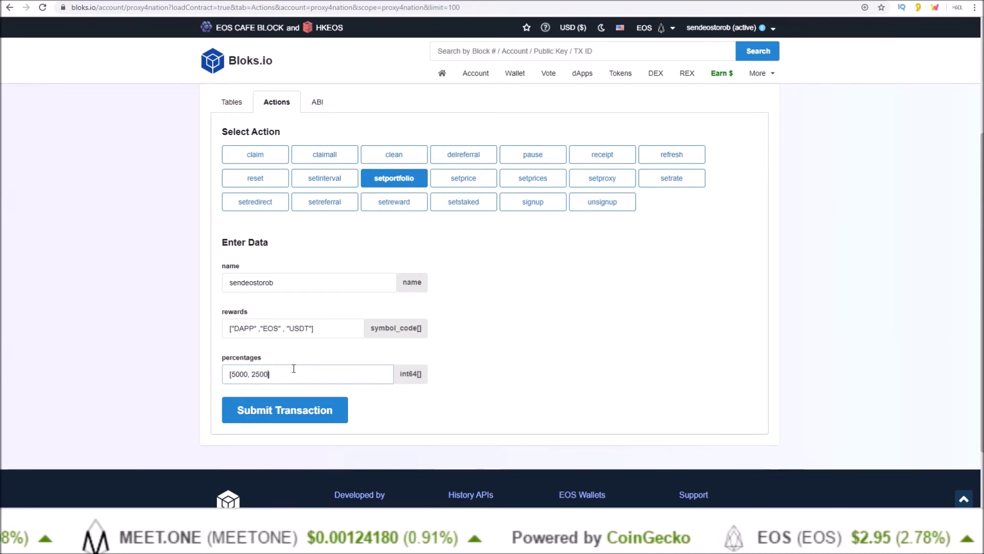
{"action": "type", "text": ", "}
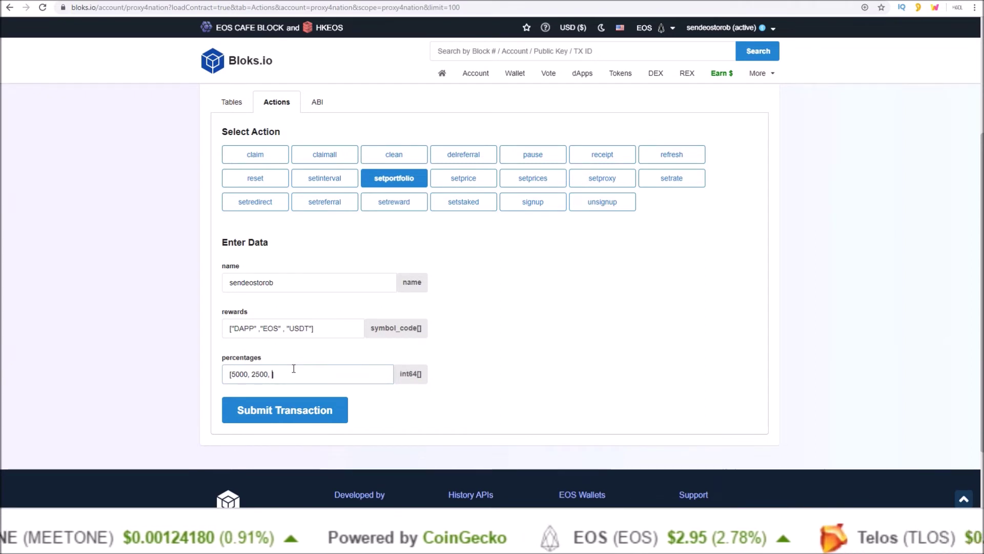
{"action": "type", "text": "2500"}
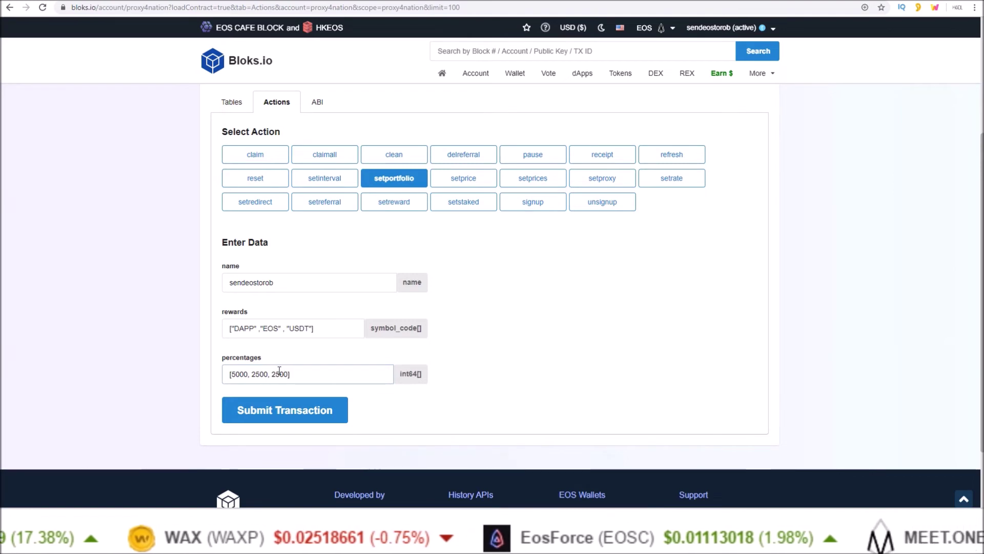
{"action": "left_click", "coordinate": [240, 373]}
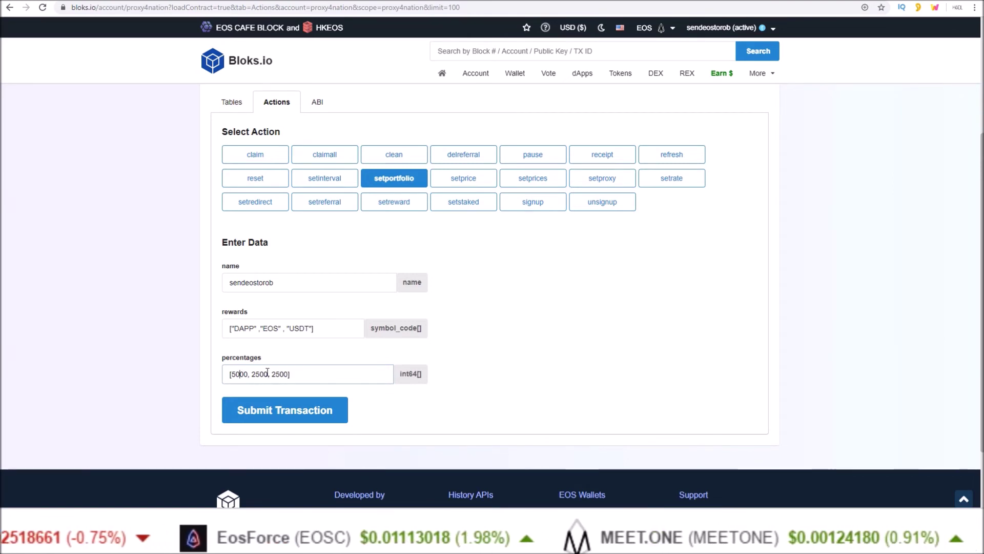
{"action": "type", "text": "."}
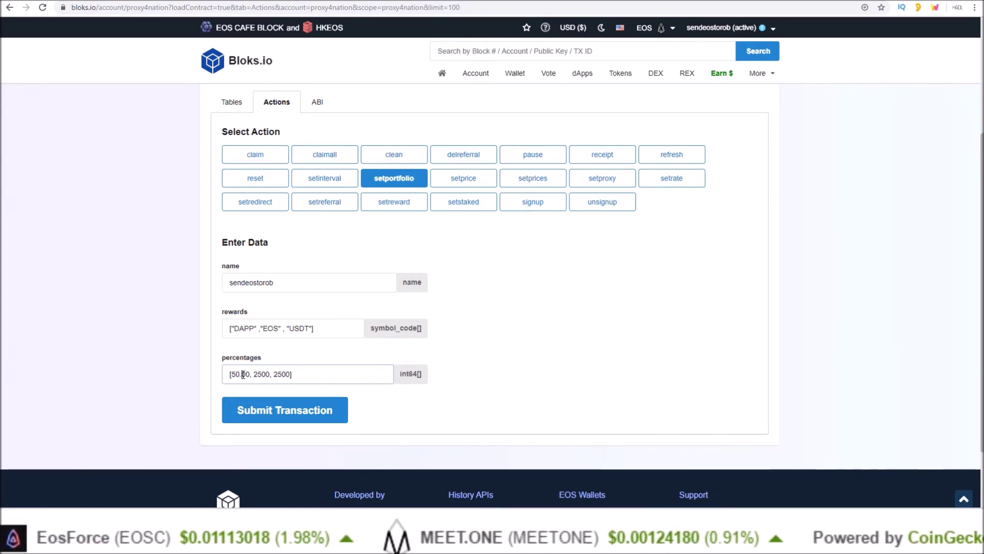
{"action": "left_click", "coordinate": [259, 373]}
{"action": "type", "text": "."}
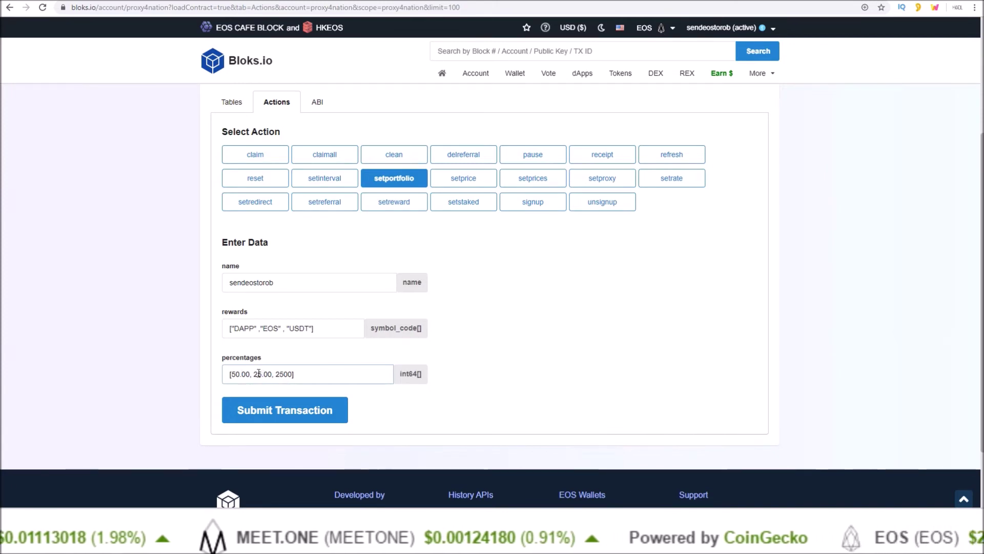
{"action": "left_click", "coordinate": [282, 373]}
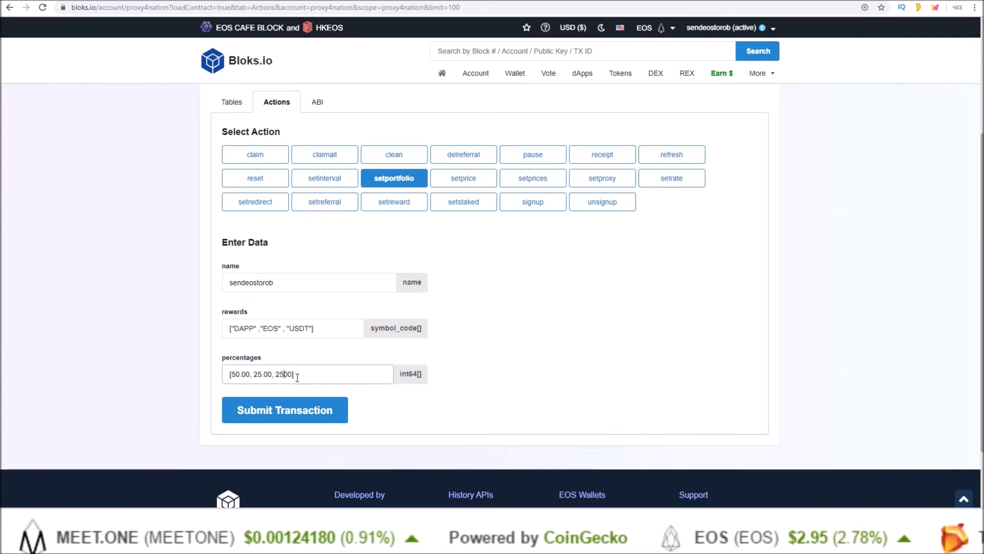
{"action": "type", "text": "."}
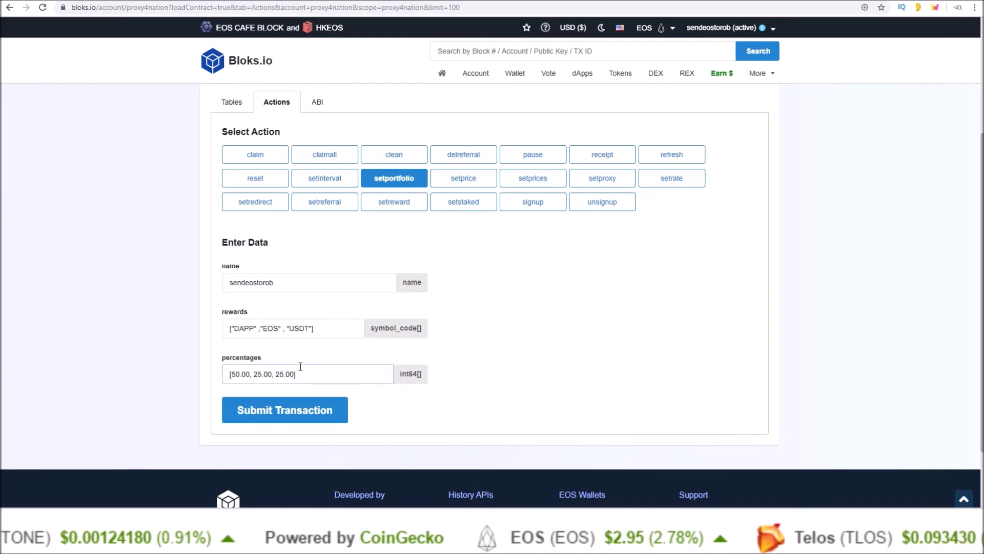
Step: Fix percentages to [5000, 2500, 2500] and submit setportfolio, approving in Scatter
{"action": "left_click", "coordinate": [287, 373]}
{"action": "key", "text": "BackSpace"}
{"action": "key", "text": "BackSpace"}
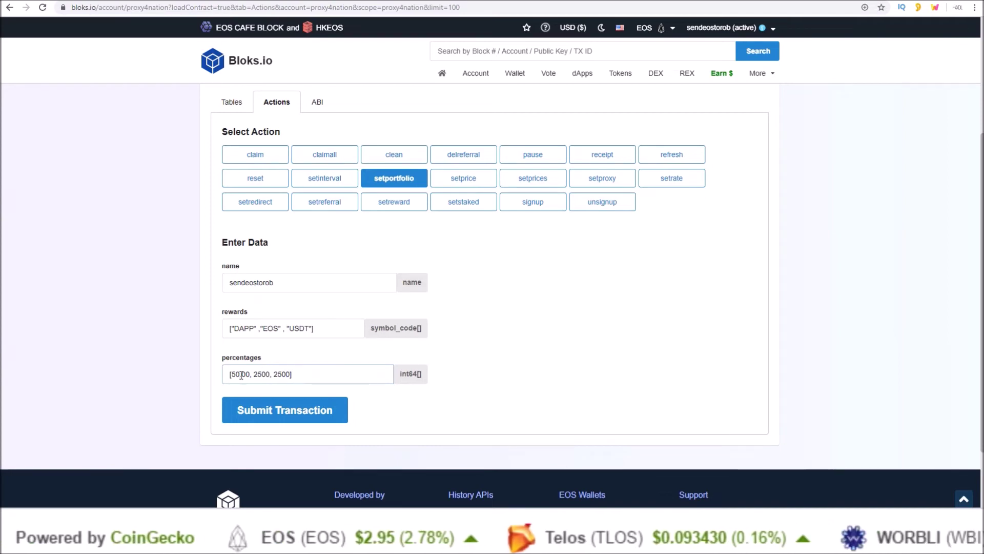
{"action": "left_click", "coordinate": [243, 374]}
{"action": "key", "text": "BackSpace"}
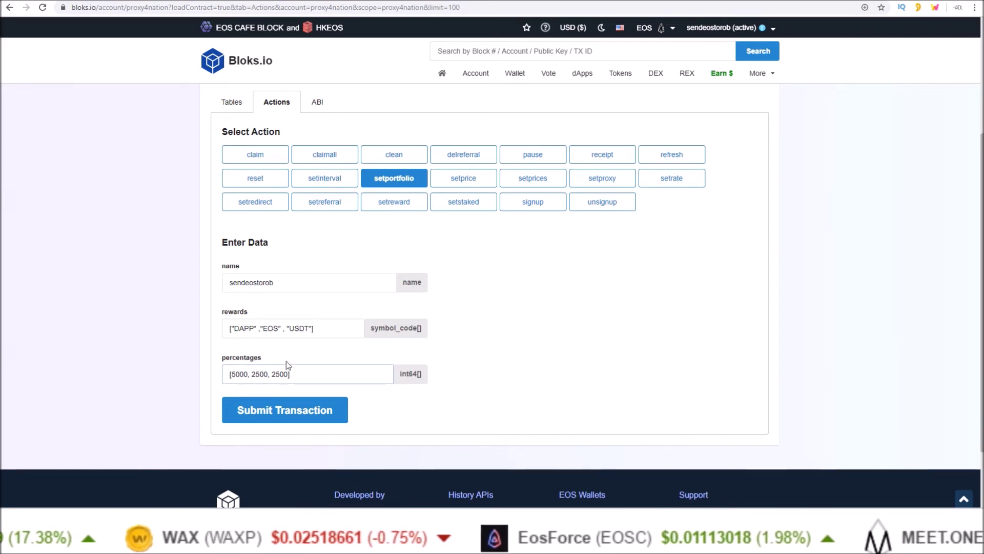
{"action": "left_click", "coordinate": [319, 410]}
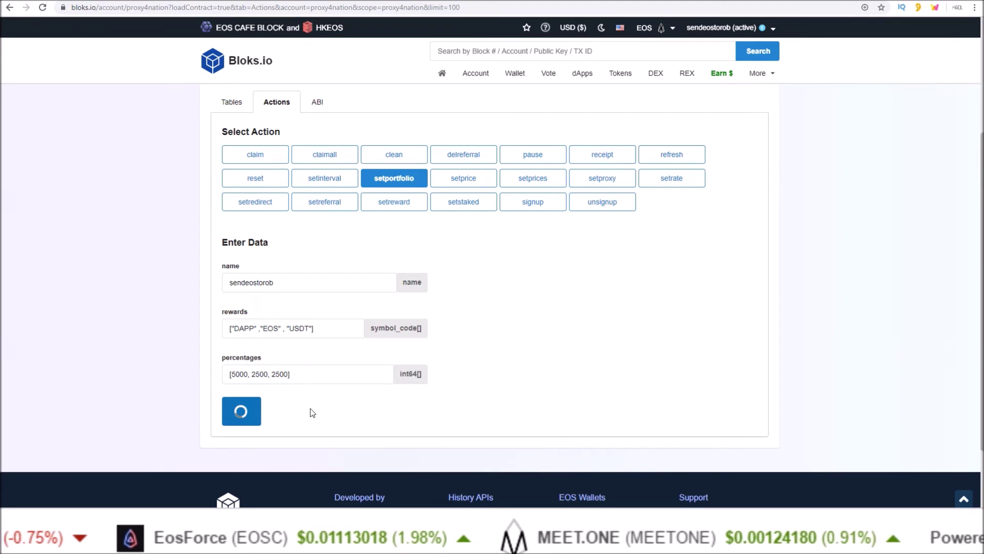
{"action": "left_click", "coordinate": [424, 460]}
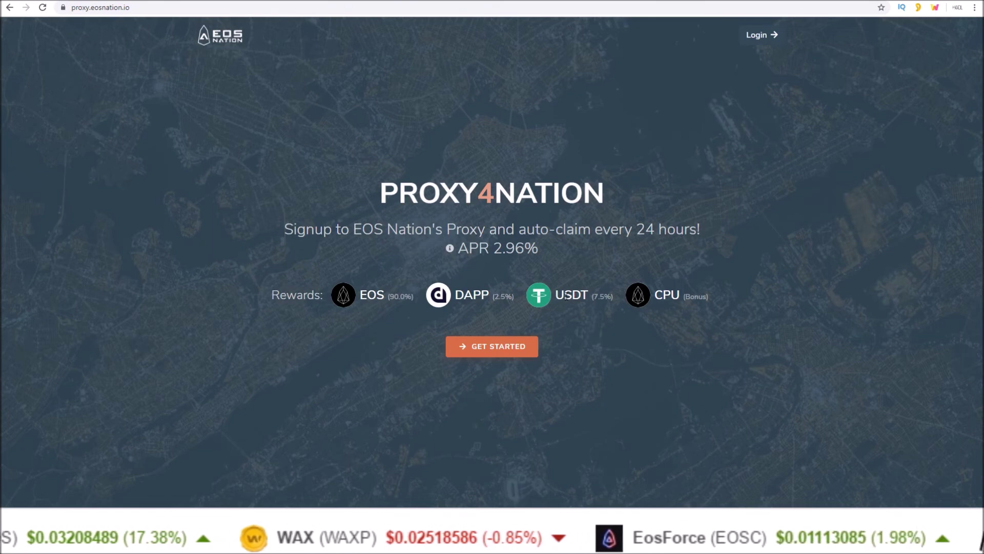
Step: Log in to Proxy4Nation with Scatter Desktop, letting the portal see sendeostorob
{"action": "left_click", "coordinate": [754, 39]}
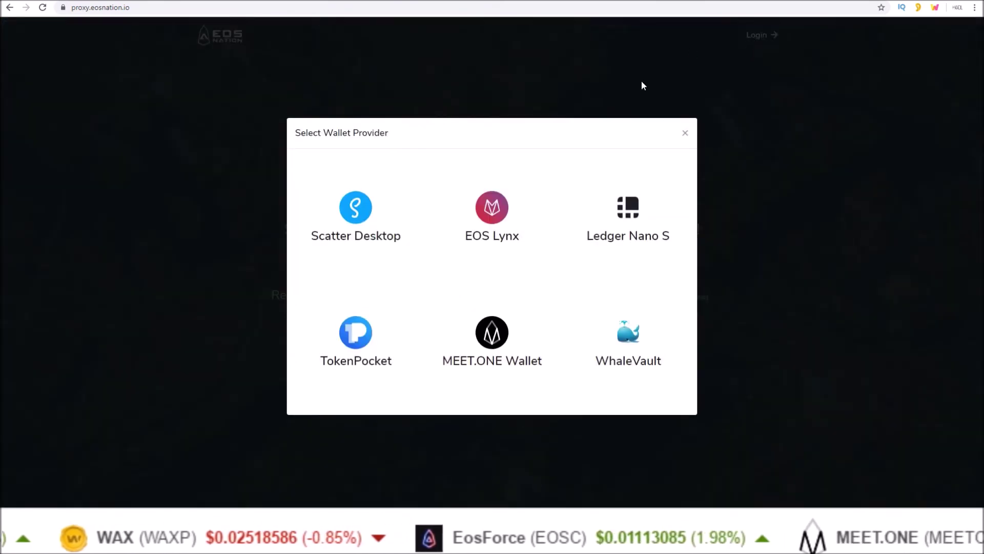
{"action": "left_click", "coordinate": [360, 213]}
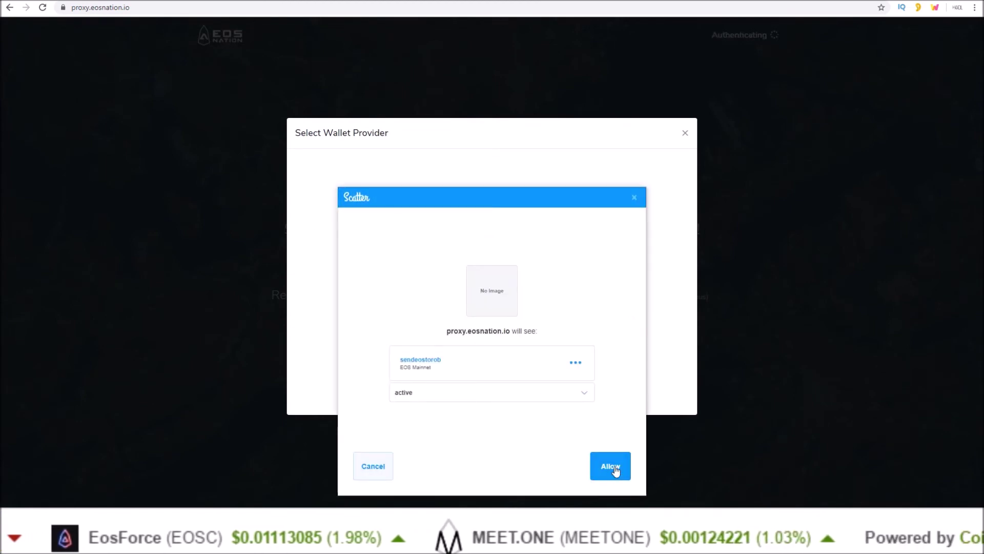
{"action": "left_click", "coordinate": [614, 467]}
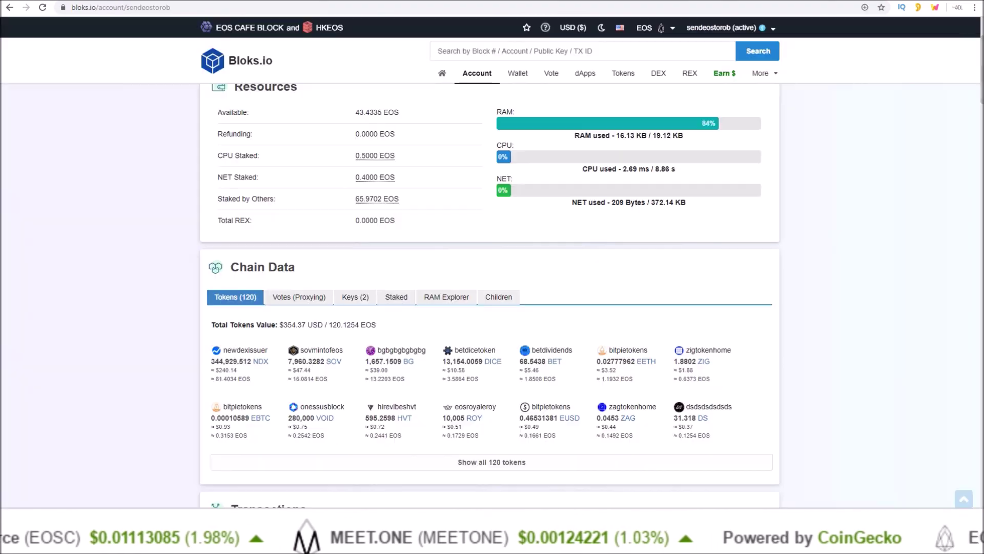
Step: Open the Earn $ section in Bloks.io
{"action": "left_click", "coordinate": [719, 77]}
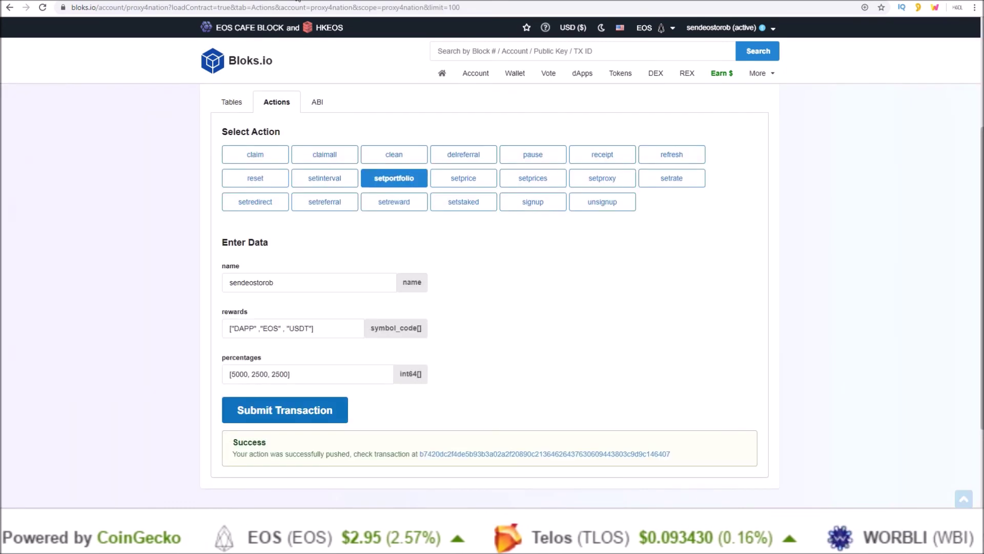
{"action": "scroll", "coordinate": [973, 105], "scroll_direction": "up", "scroll_amount": 1}
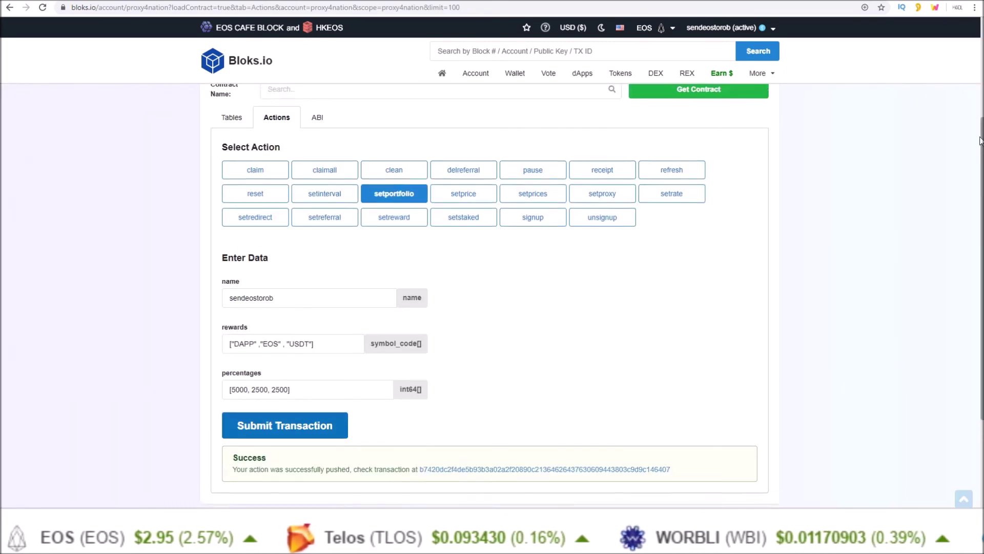
{"action": "scroll", "coordinate": [318, 129], "scroll_direction": "up", "scroll_amount": 2}
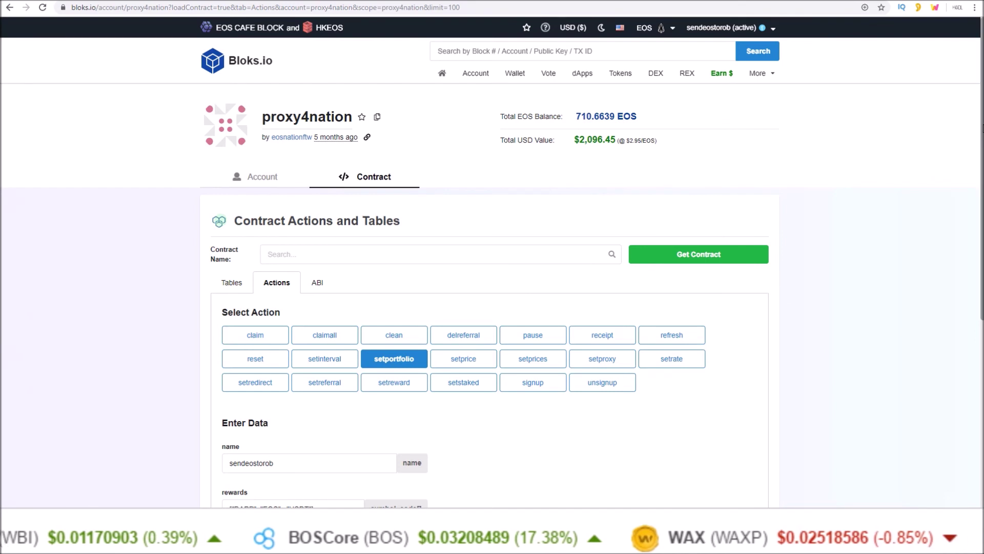
{"action": "left_click_drag", "start_coordinate": [976, 143], "coordinate": [971, 248]}
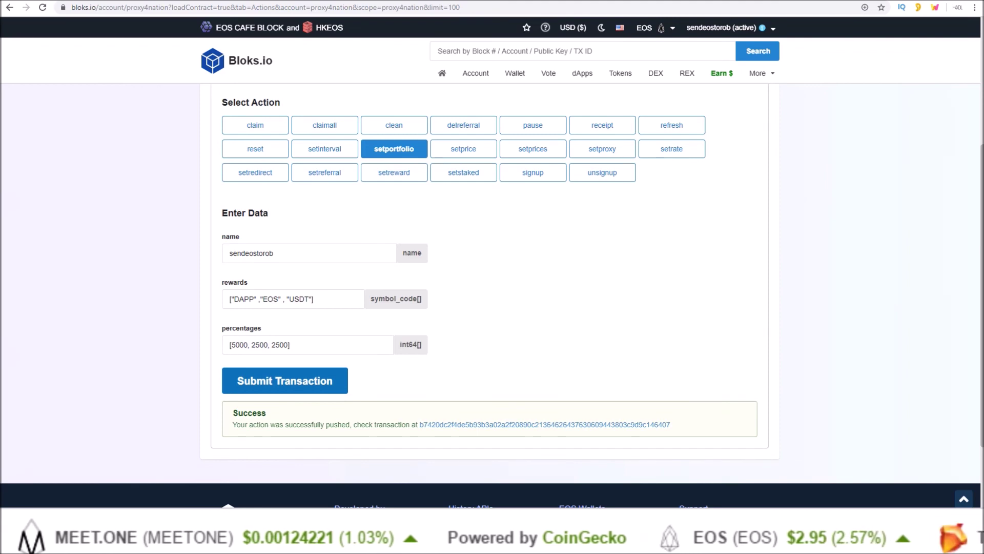
Step: Switch to the eosio.support tab for searching tutorials, walk-throughs and how-tos
{"action": "left_click", "coordinate": [431, 1]}
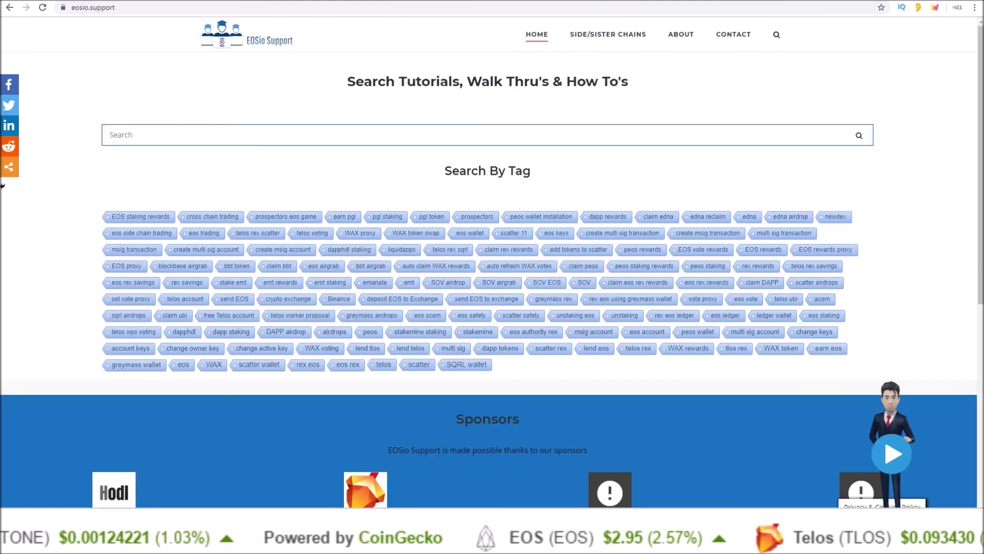